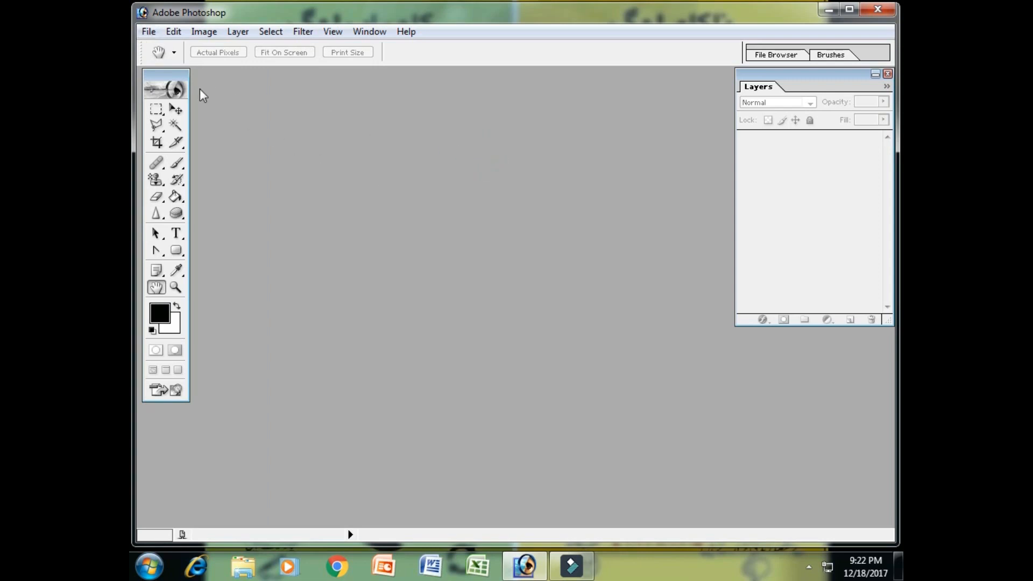
- Open the image 2.jpg from the YouTube Channel folder
left_click(149, 32)
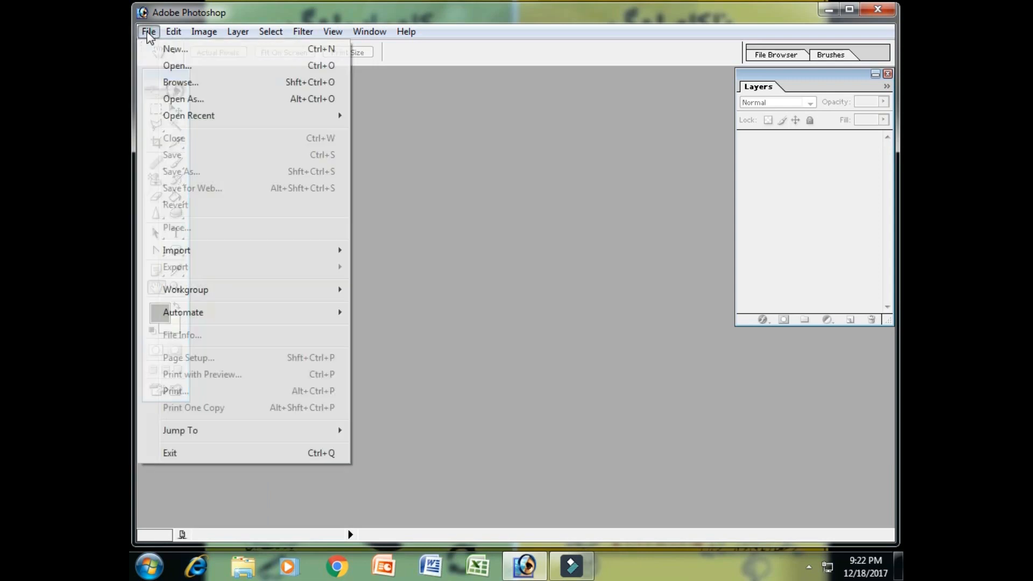
left_click(180, 66)
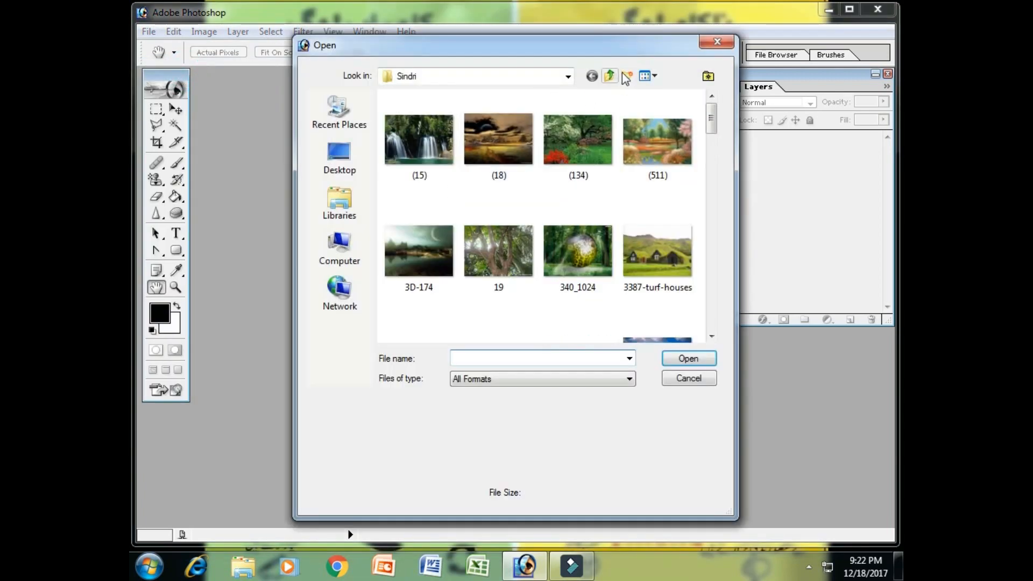
left_click(611, 77)
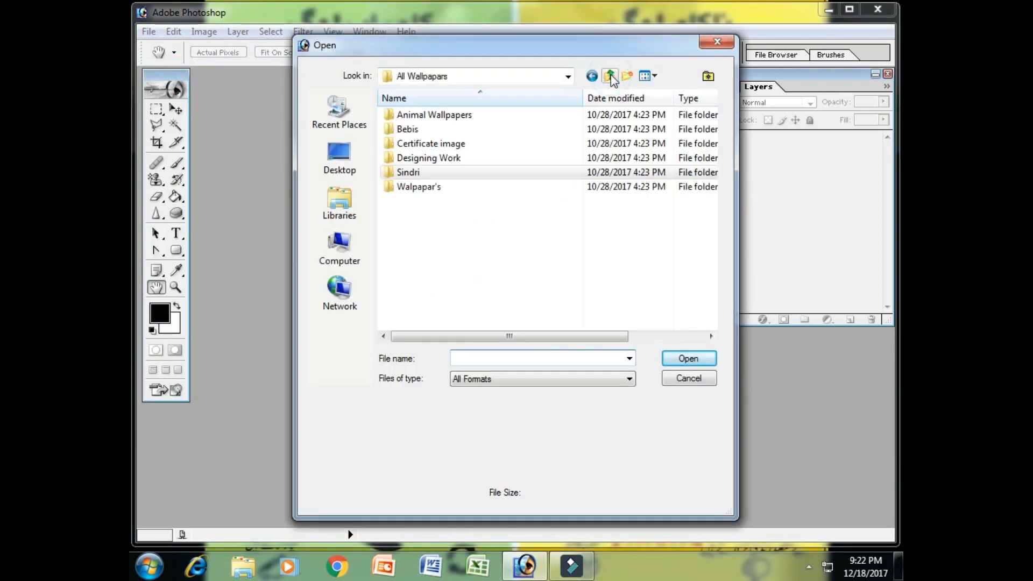
left_click(611, 78)
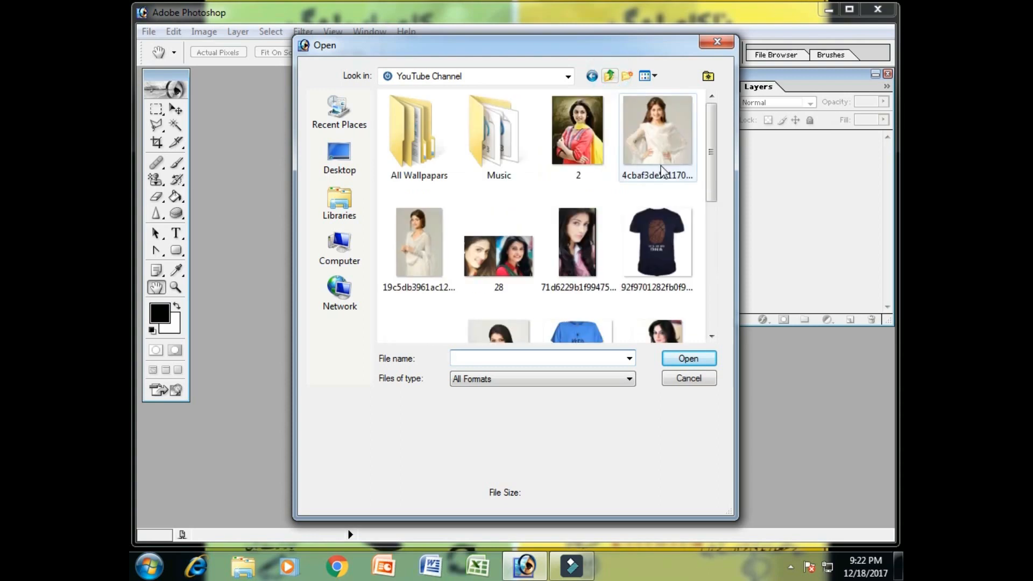
double_click(505, 245)
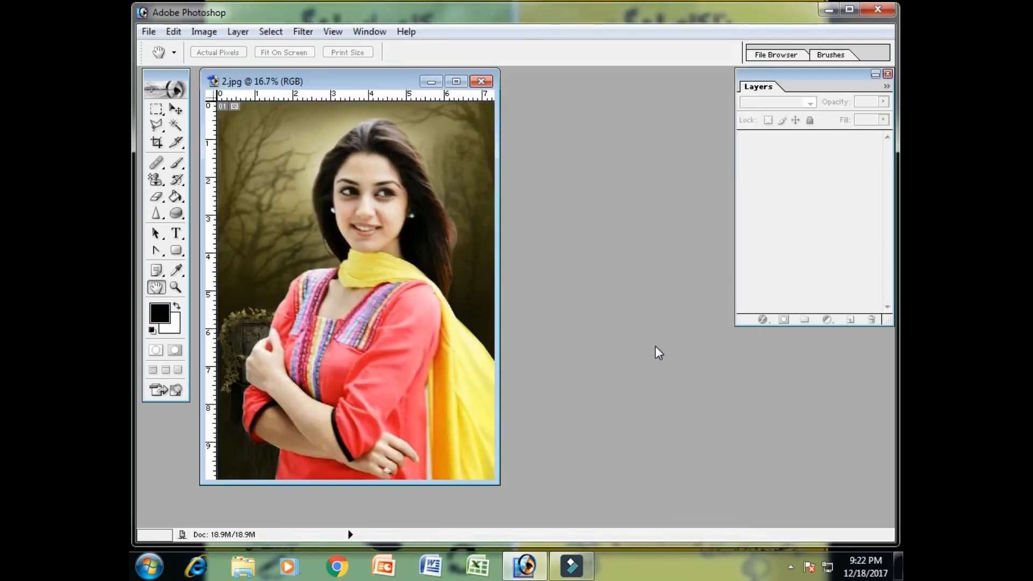
- Create a new white document with the 4 x 6 preset and arrange it side by side with the photo
left_click(151, 33)
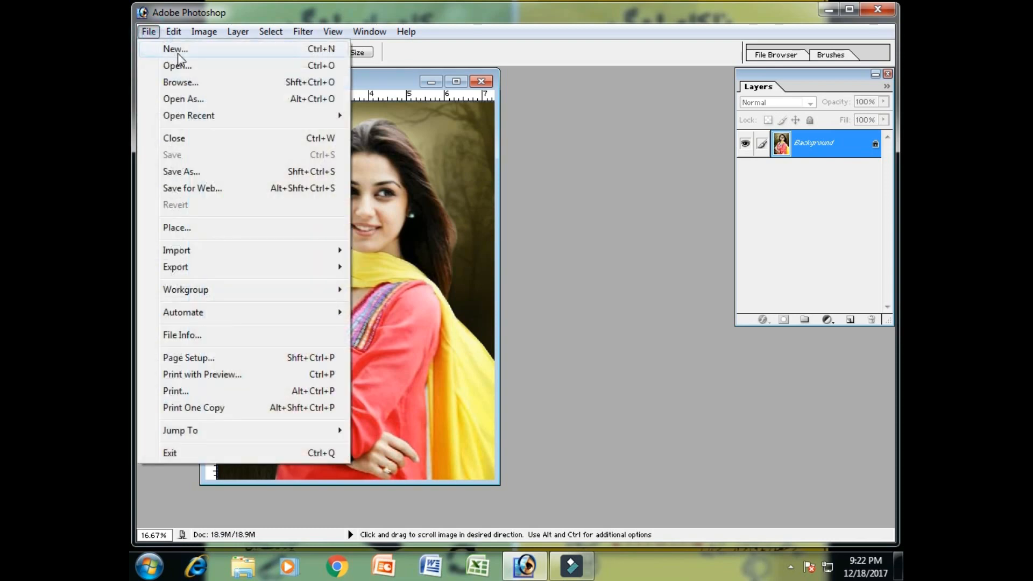
left_click(223, 49)
left_click(489, 136)
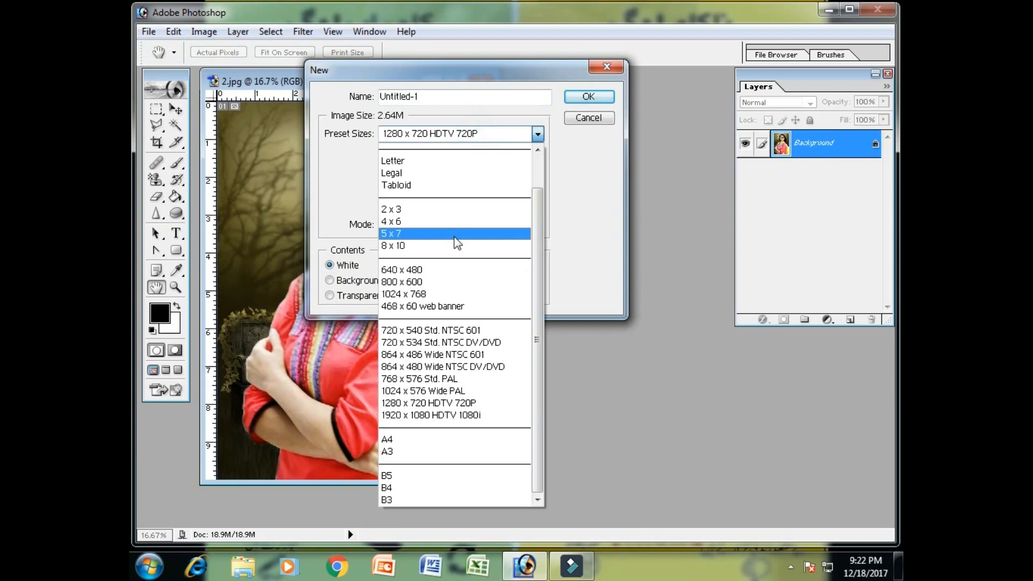
left_click(443, 222)
left_click(584, 96)
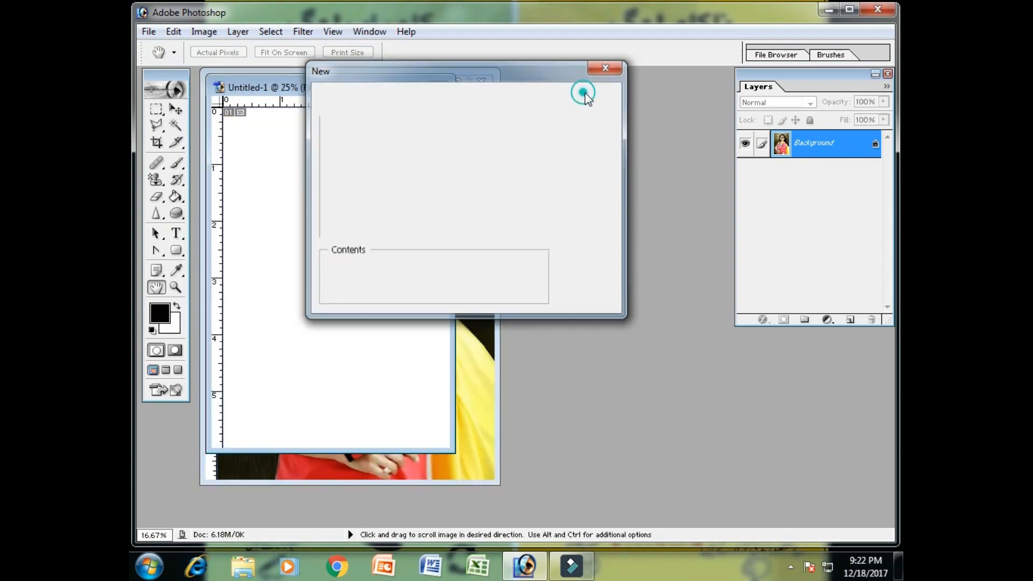
left_click_drag(327, 96, 668, 95)
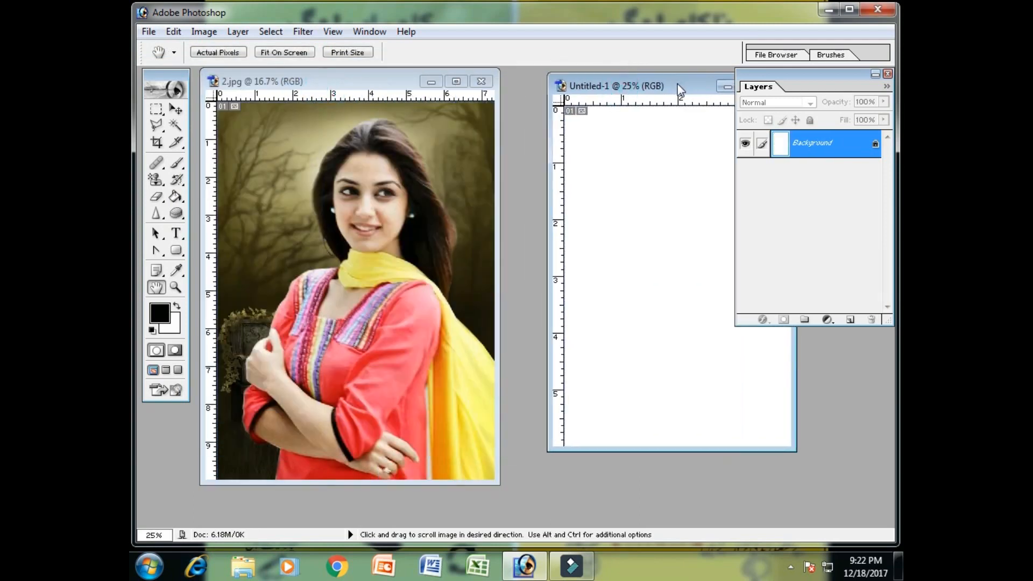
left_click(362, 81)
left_click_drag(362, 80, 406, 88)
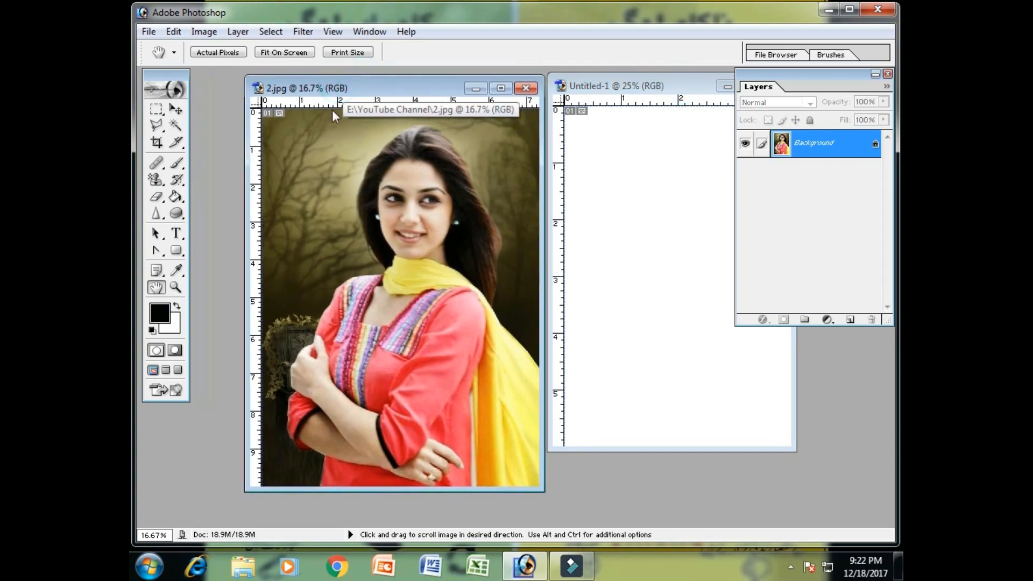
- Sample foreground colors with the Eyedropper from the photo's scarf, shirt, hair and background, finishing with the skin tone on the cheek
left_click(177, 271)
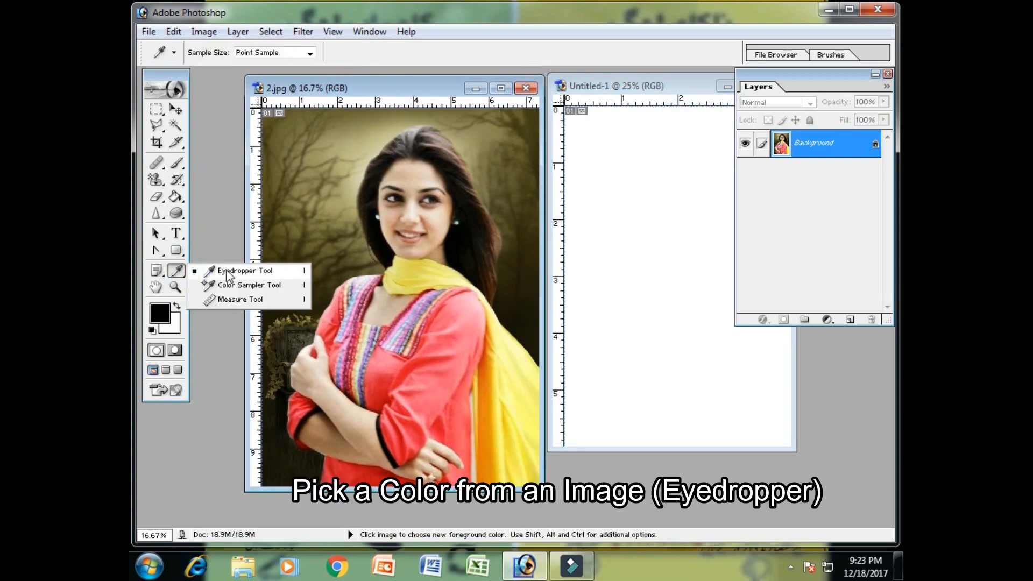
left_click(282, 271)
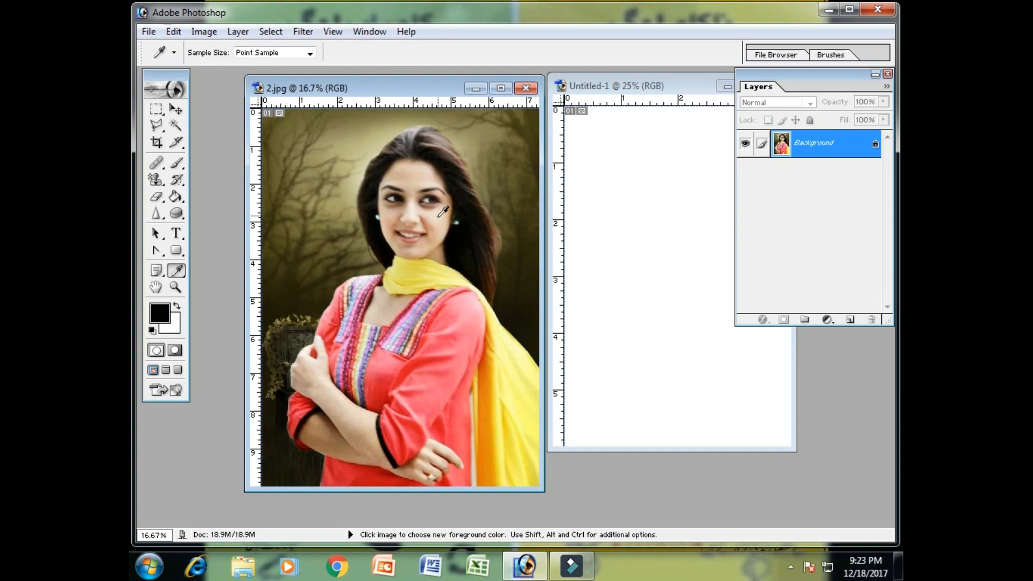
left_click(438, 218)
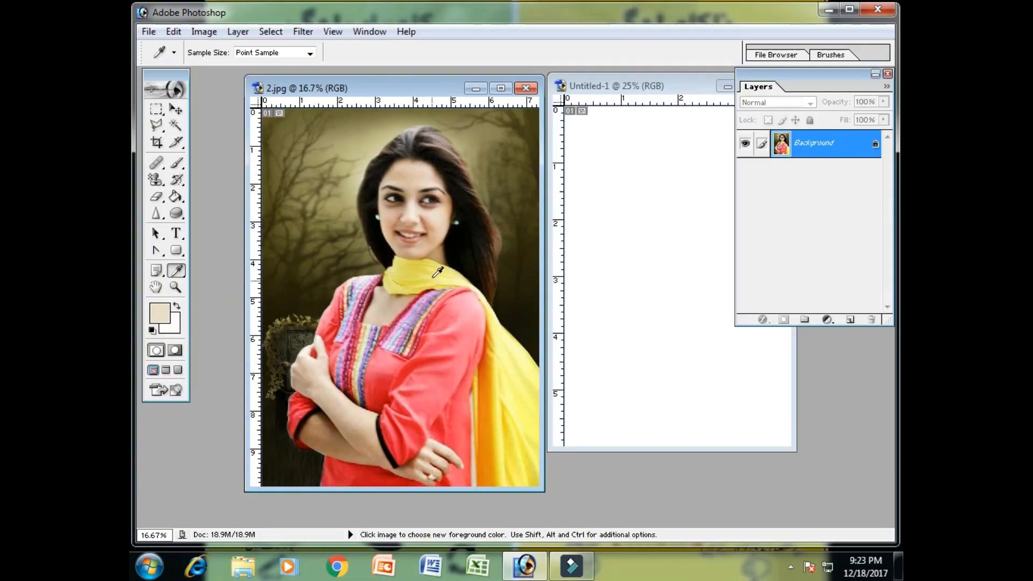
left_click(519, 364)
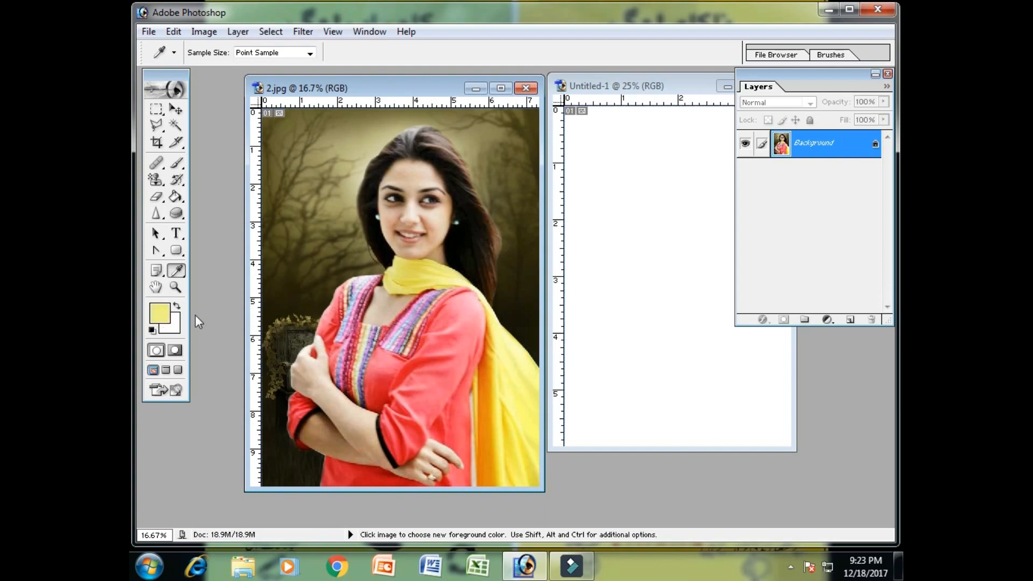
left_click(451, 348)
left_click(407, 133)
left_click(323, 390)
left_click(489, 133)
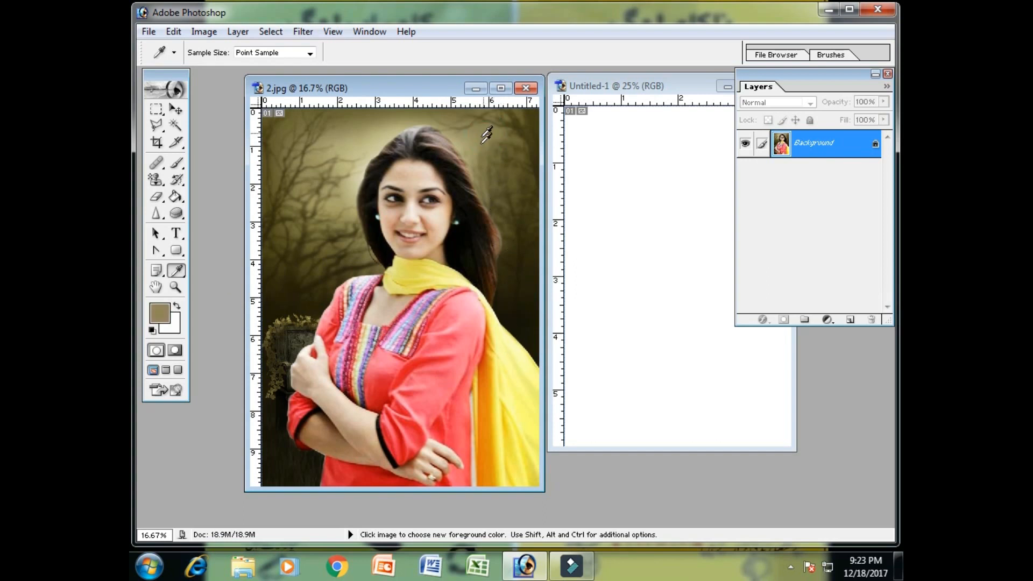
left_click(508, 385)
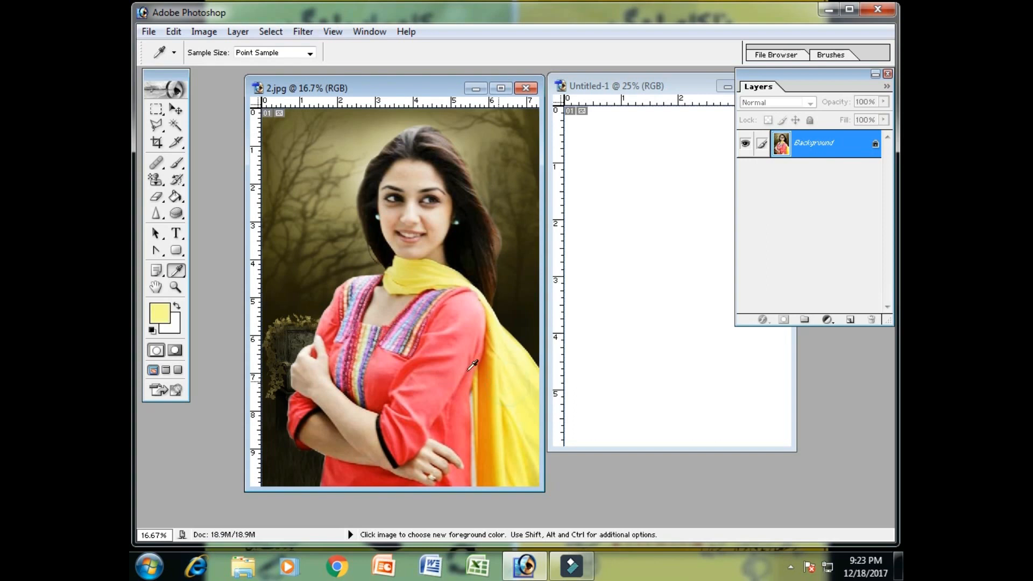
left_click(437, 213)
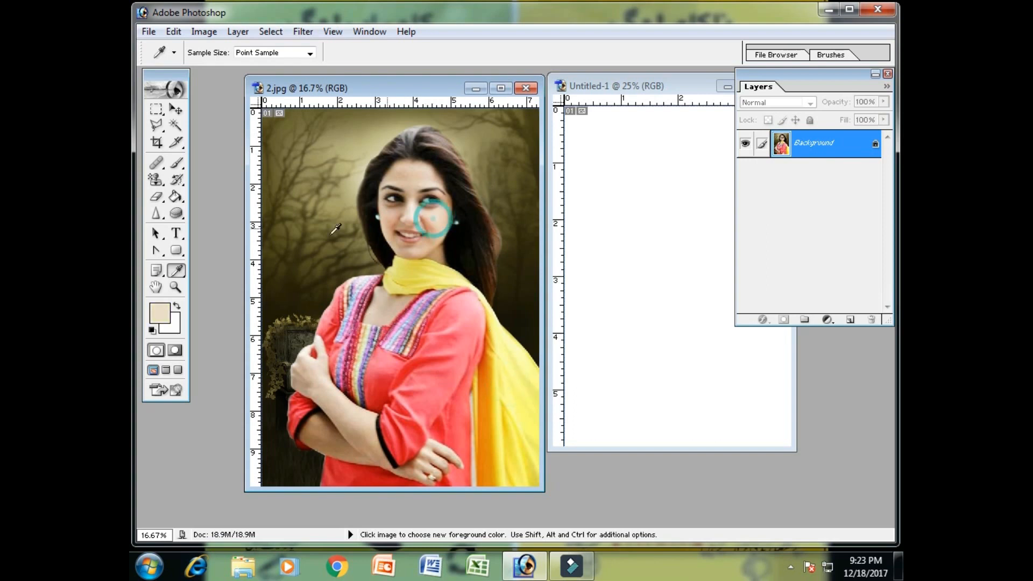
- Fill the blank Untitled-1 canvas with the sampled skin tone using the Paint Bucket, and undo the fill
left_click(178, 197)
right_click(177, 197)
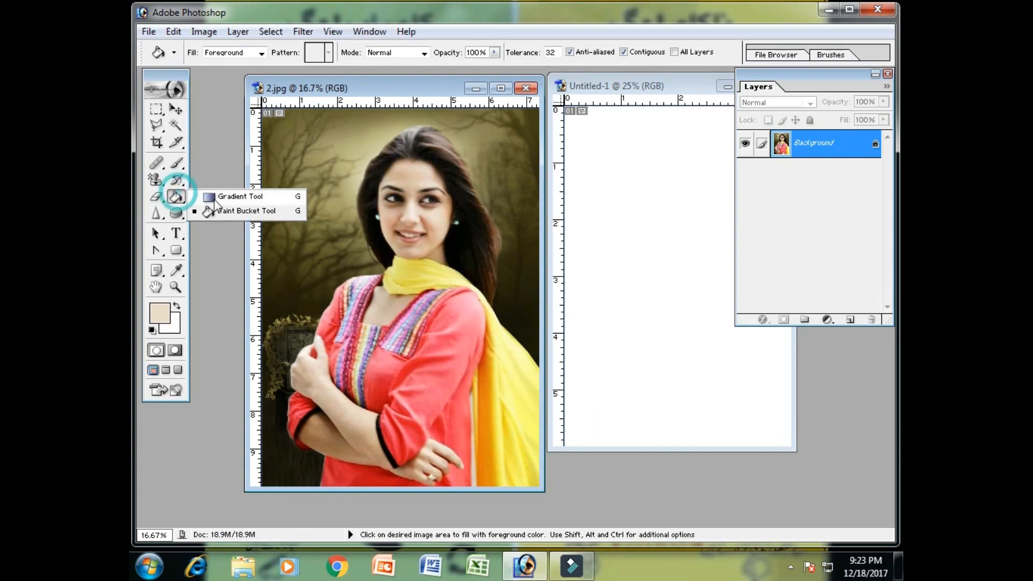
left_click(239, 214)
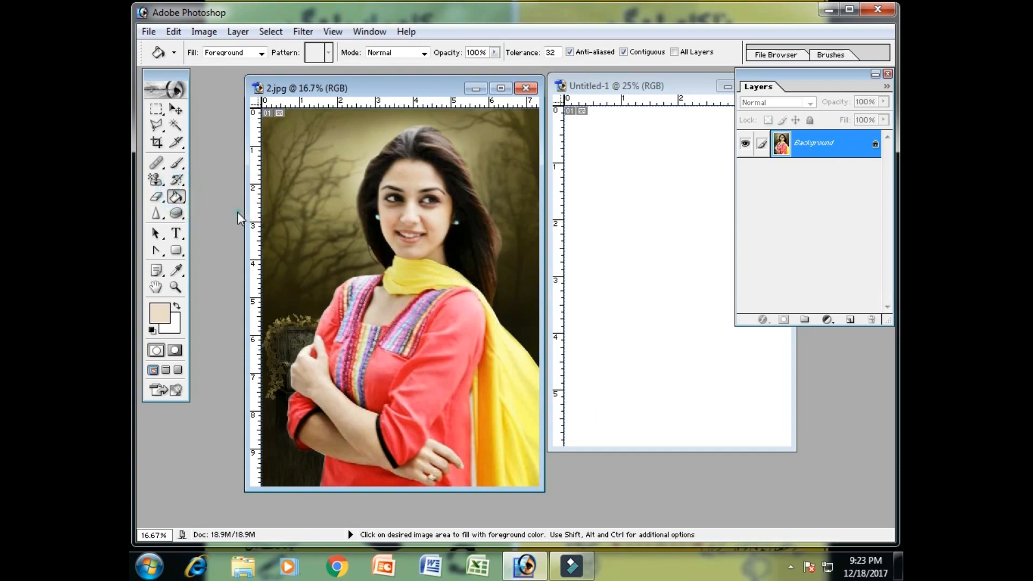
left_click(609, 97)
left_click(629, 191)
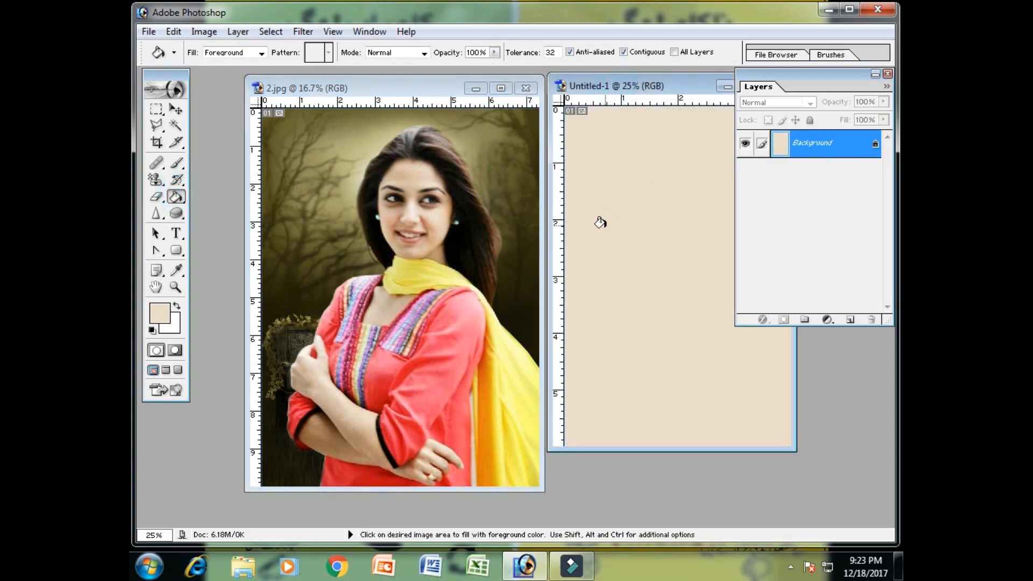
key("ctrl+z")
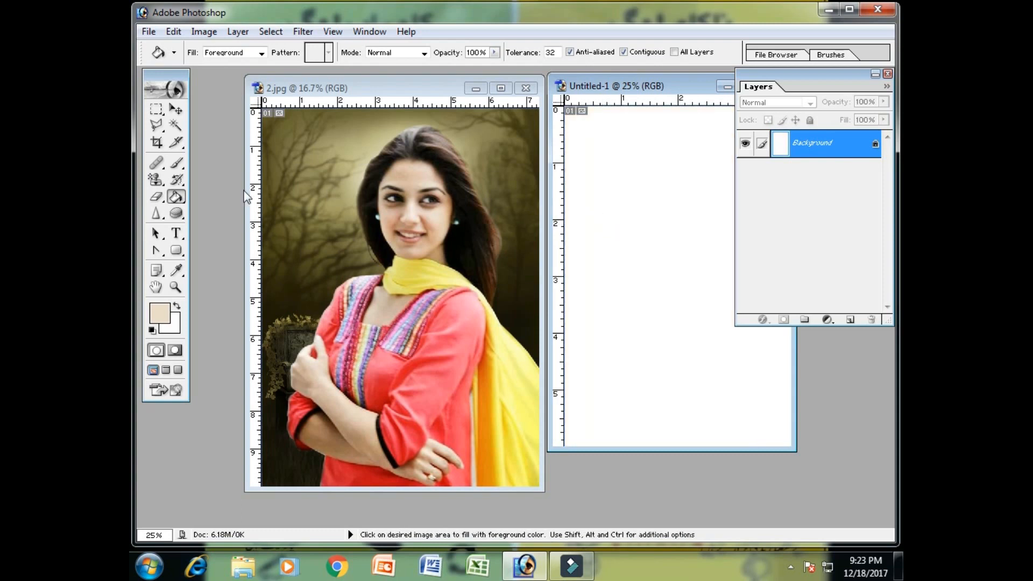
- Paint a zigzag Brush stroke in the sampled color on the blank Untitled-1 canvas, and undo it
left_click(176, 162)
left_click(218, 162)
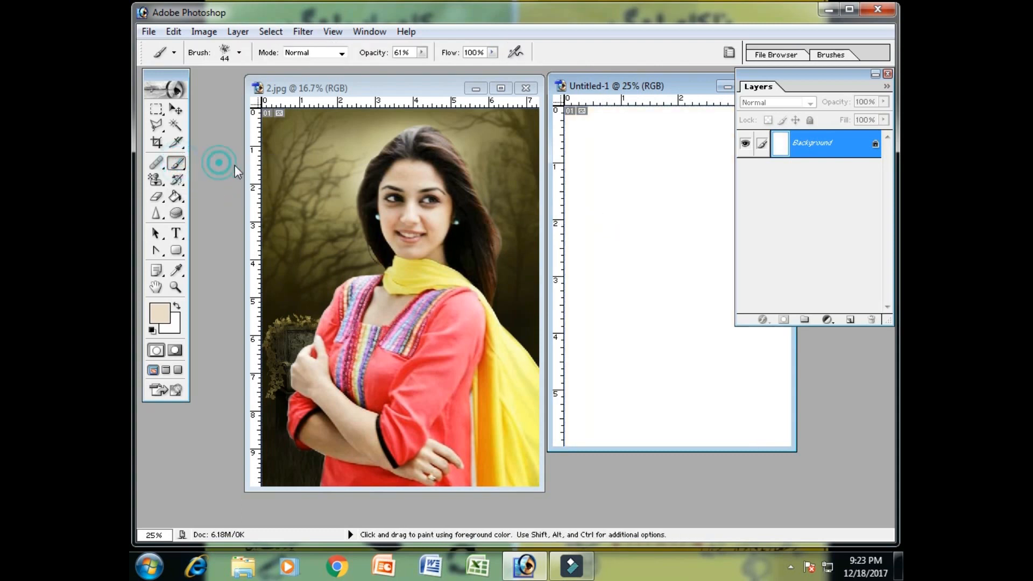
mouse_move(608, 159)
left_mouse_down()
mouse_move(648, 156)
mouse_move(566, 217)
mouse_move(639, 277)
mouse_move(680, 350)
left_mouse_up()
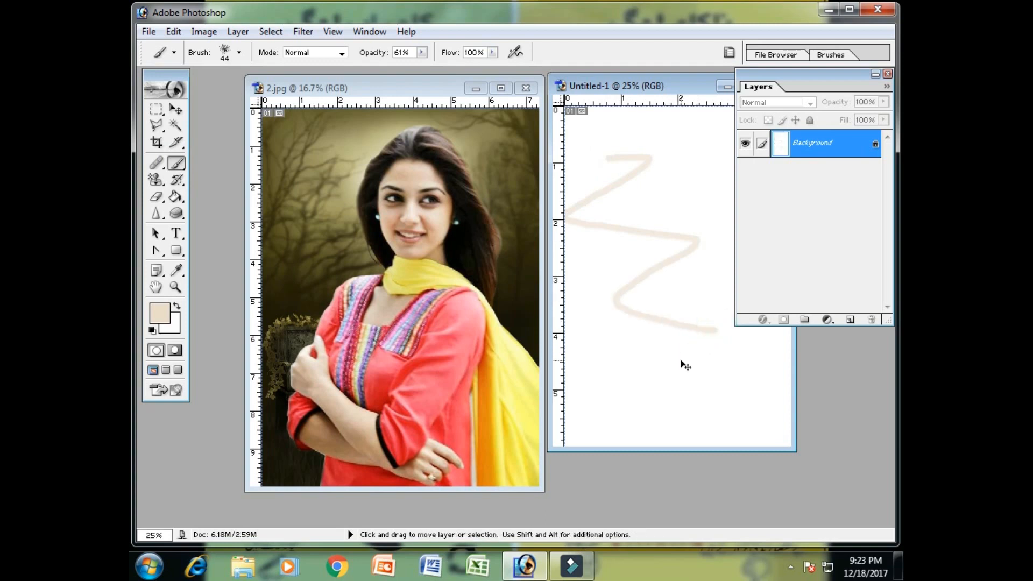
key("ctrl+alt+z")
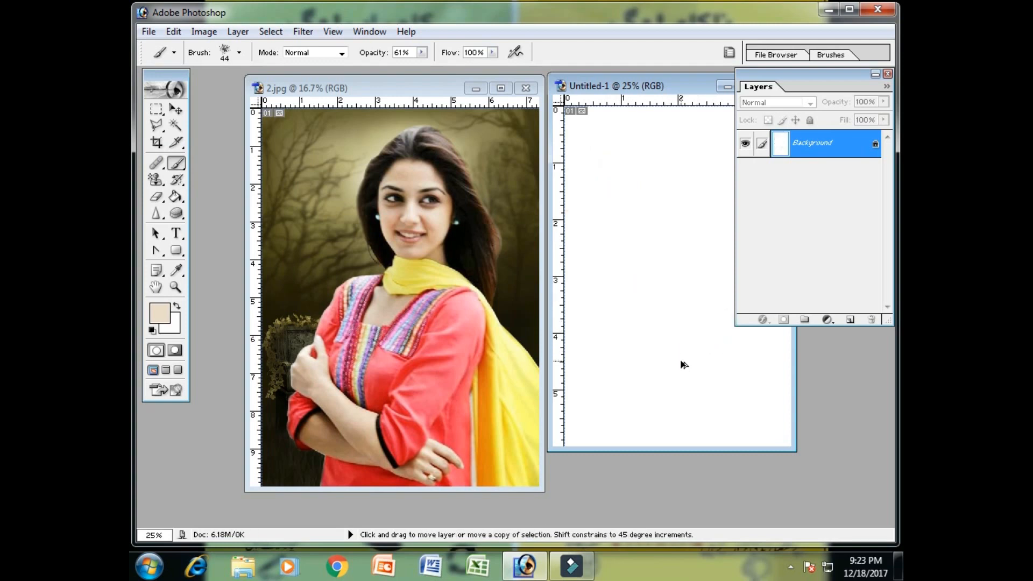
- Paint Brush strokes in the sampled color on the photo's background beside the woman's head, and undo them
left_click(305, 147)
mouse_move(341, 154)
left_mouse_down()
mouse_move(307, 212)
mouse_move(332, 246)
mouse_move(325, 273)
left_mouse_up()
key("ctrl")
key("ctrl+z")
key("ctrl+alt+z")
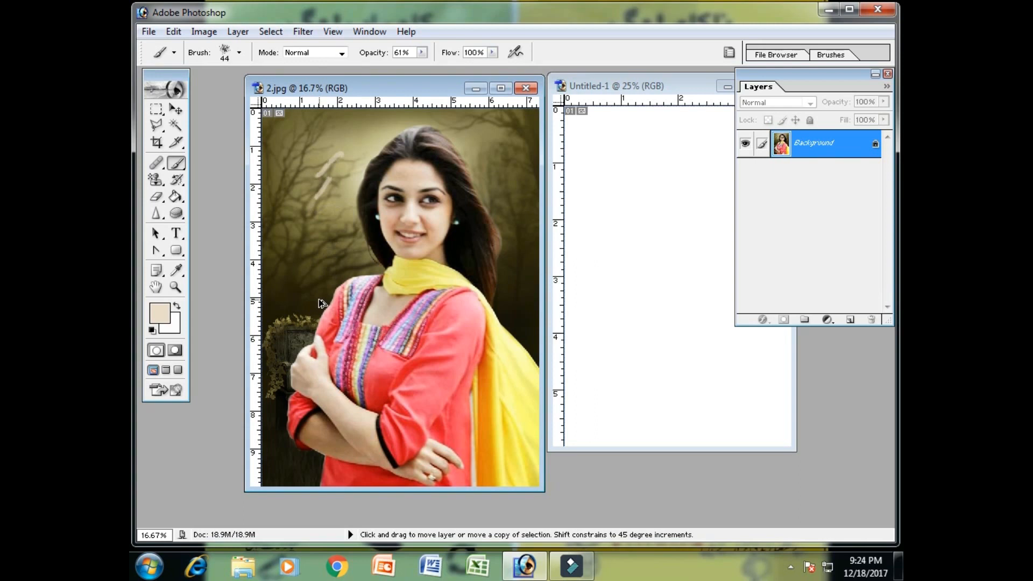
key("ctrl+alt+z")
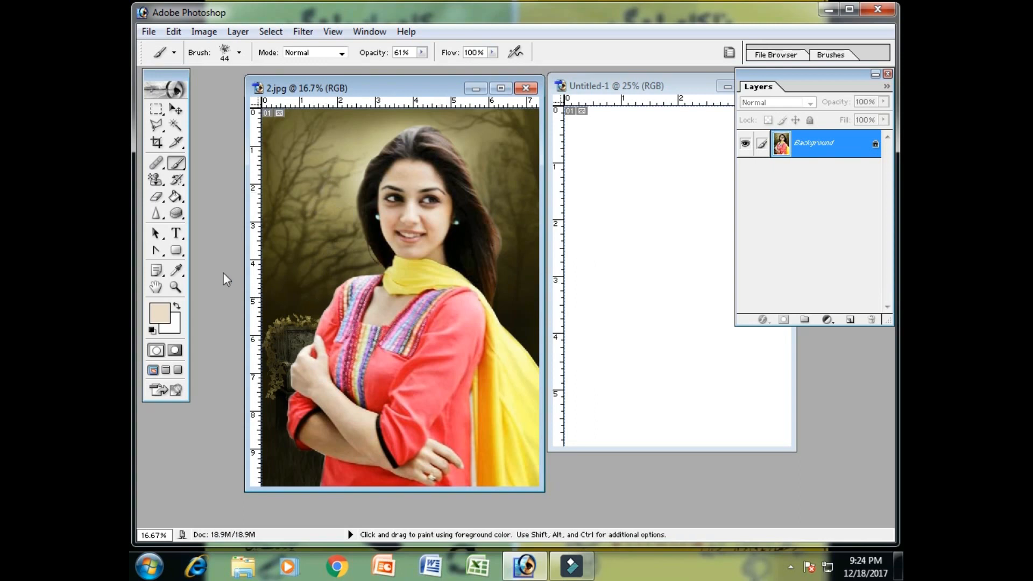
- Place a Color Sampler point at the woman's hairline and show the Info palette over the blank document
left_click_drag(176, 270, 283, 296)
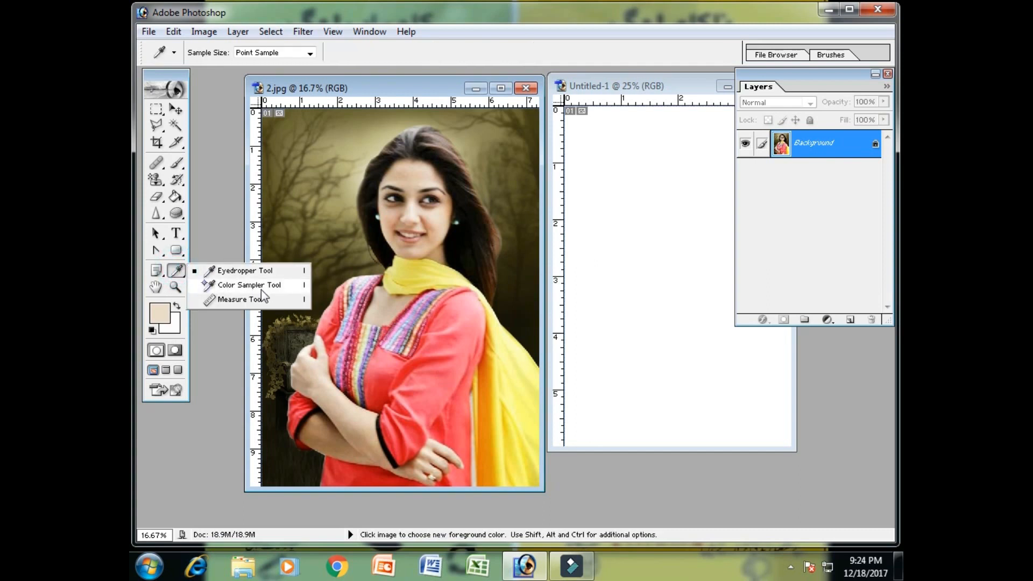
left_click_drag(260, 288, 244, 285)
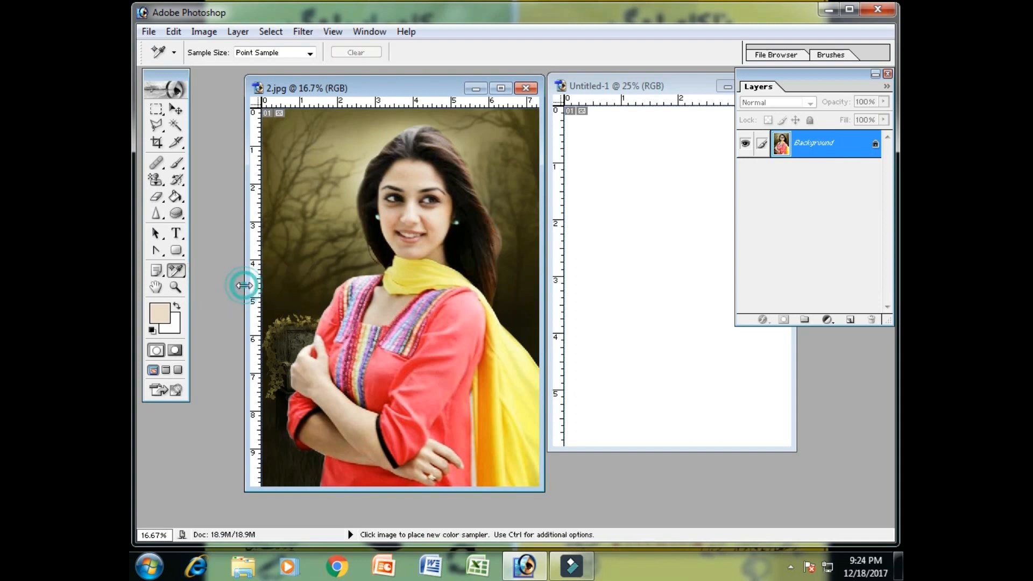
left_click(371, 32)
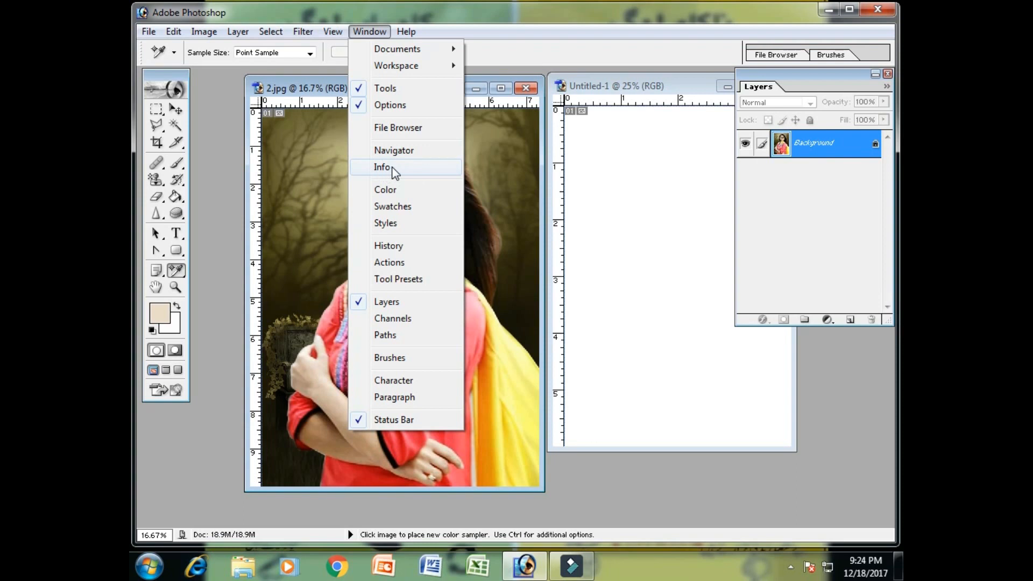
left_click(392, 168)
left_click_drag(598, 105, 628, 102)
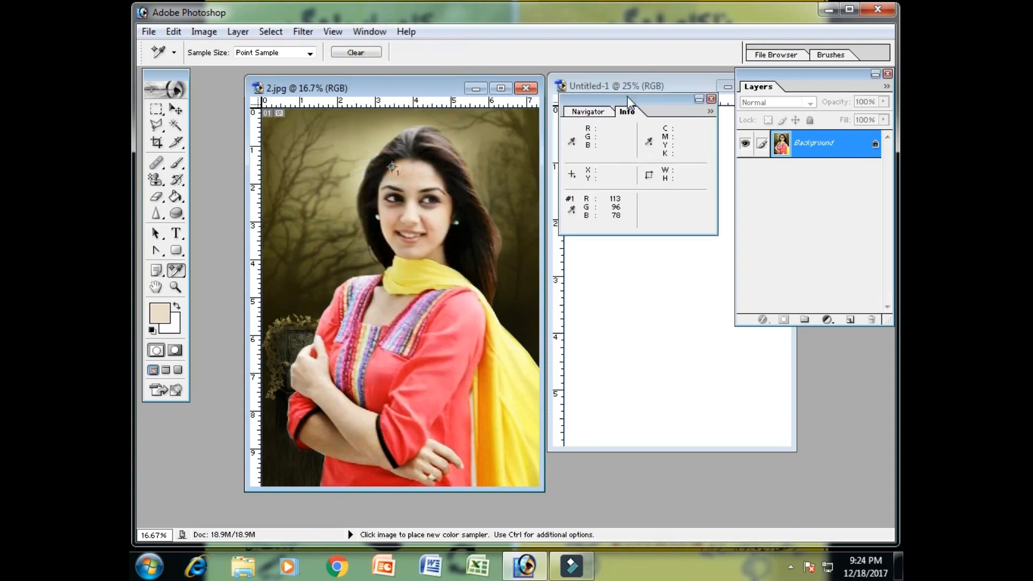
double_click(627, 97)
double_click(623, 97)
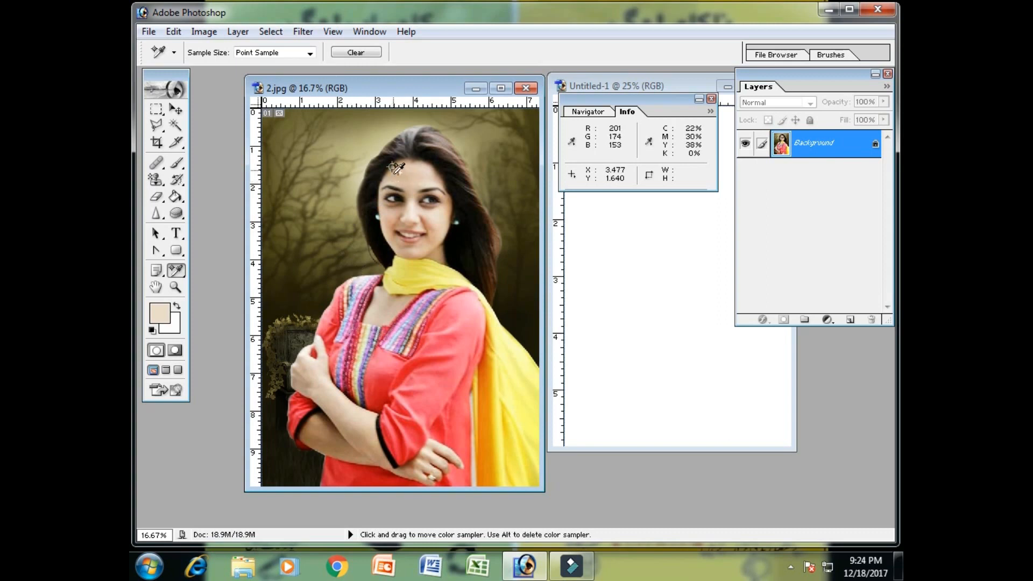
- Place three more color sampler points on the red shirt, the yellow scarf and the forearm
left_click(446, 332)
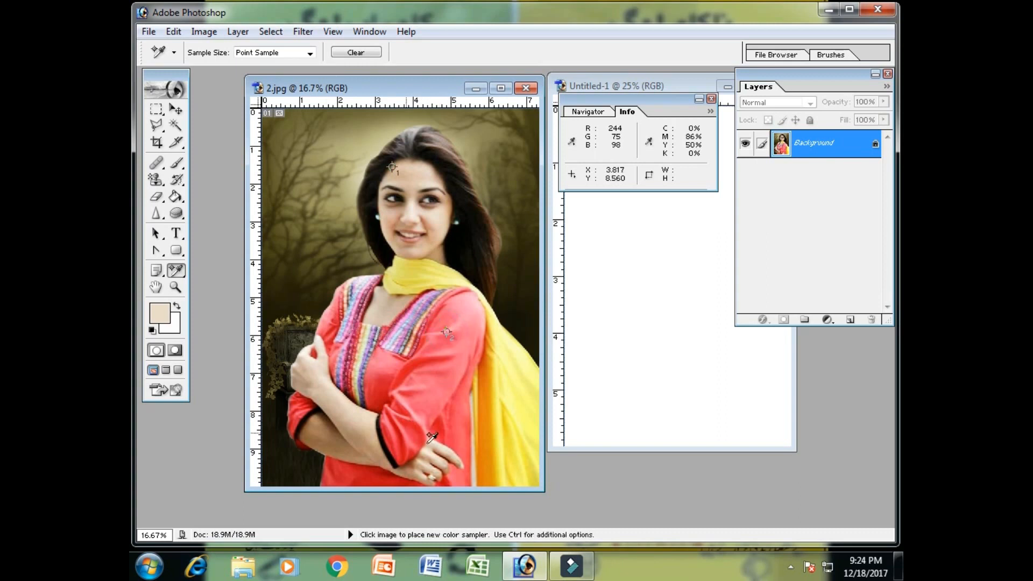
left_click(519, 408)
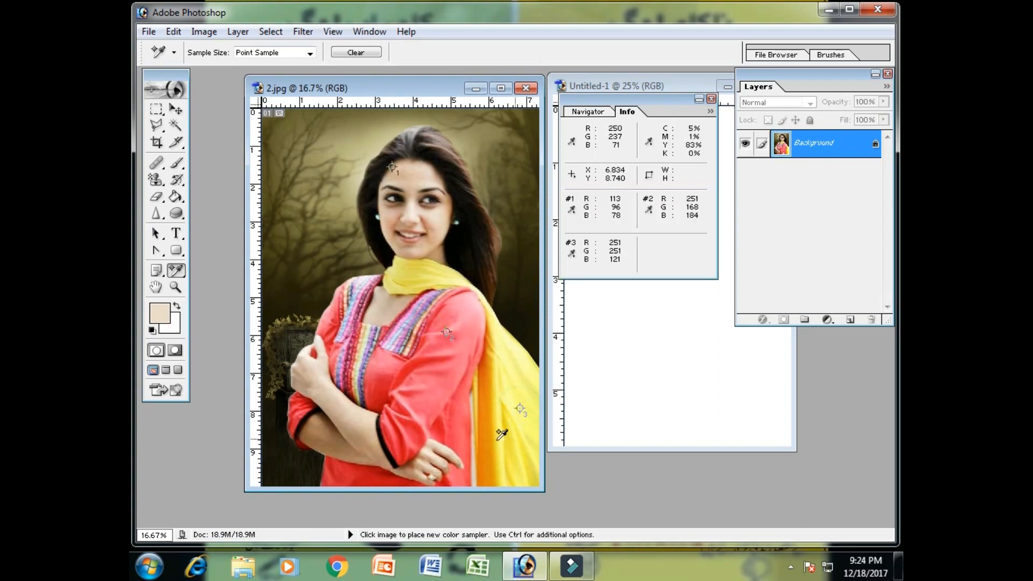
left_click(311, 437)
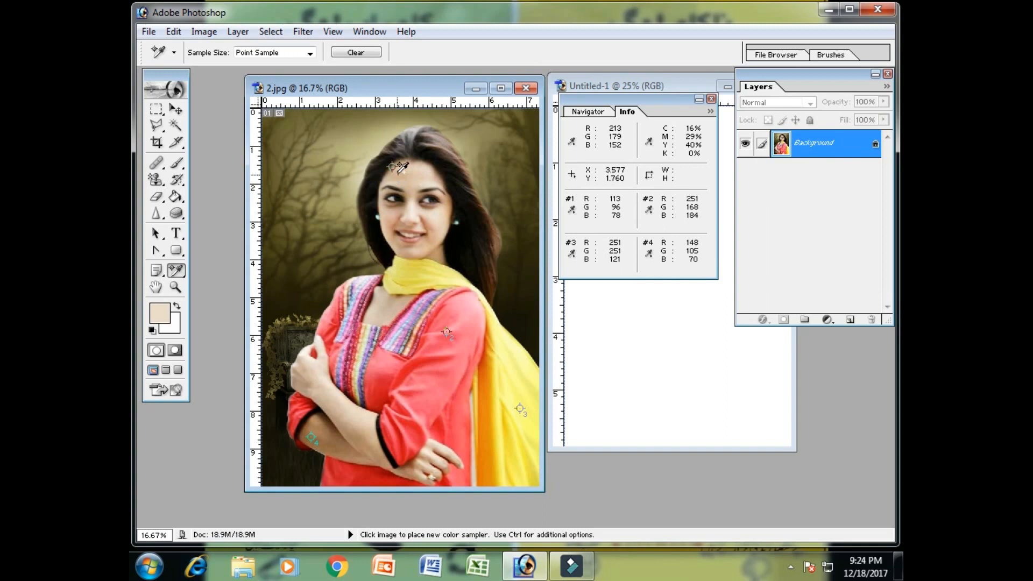
left_click(159, 317)
left_click_drag(717, 84, 214, 97)
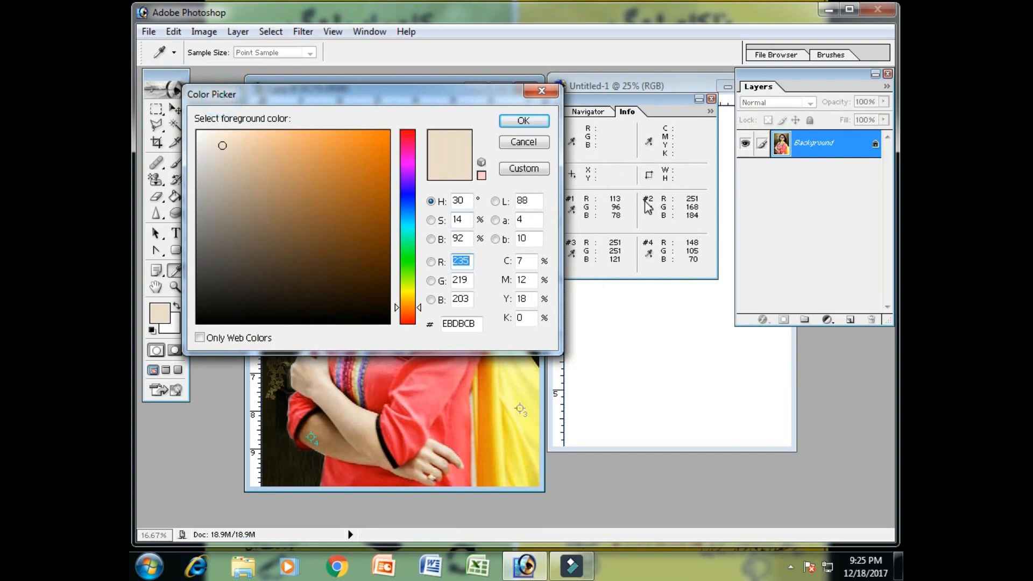
left_click_drag(471, 98, 536, 100)
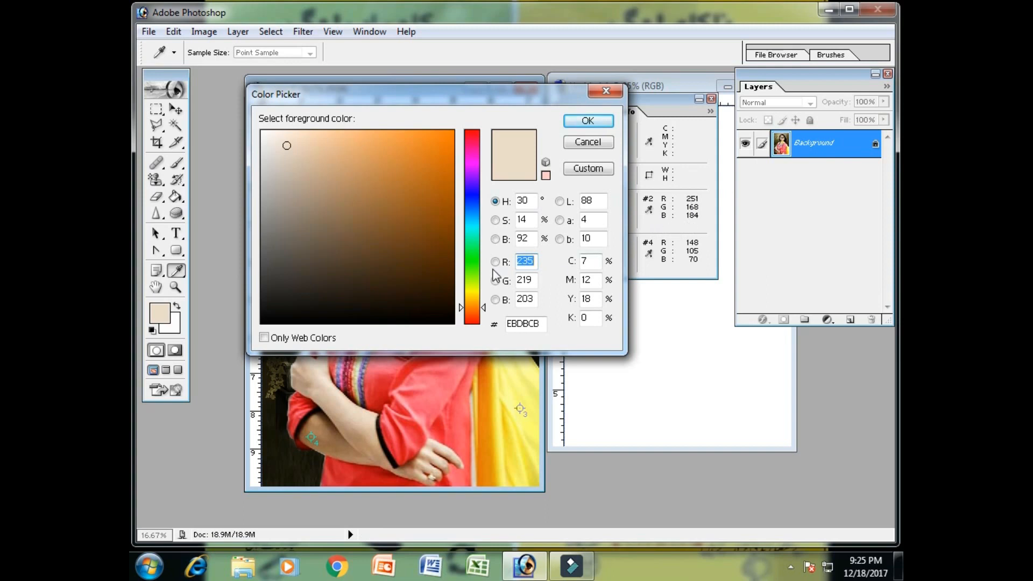
left_click(588, 142)
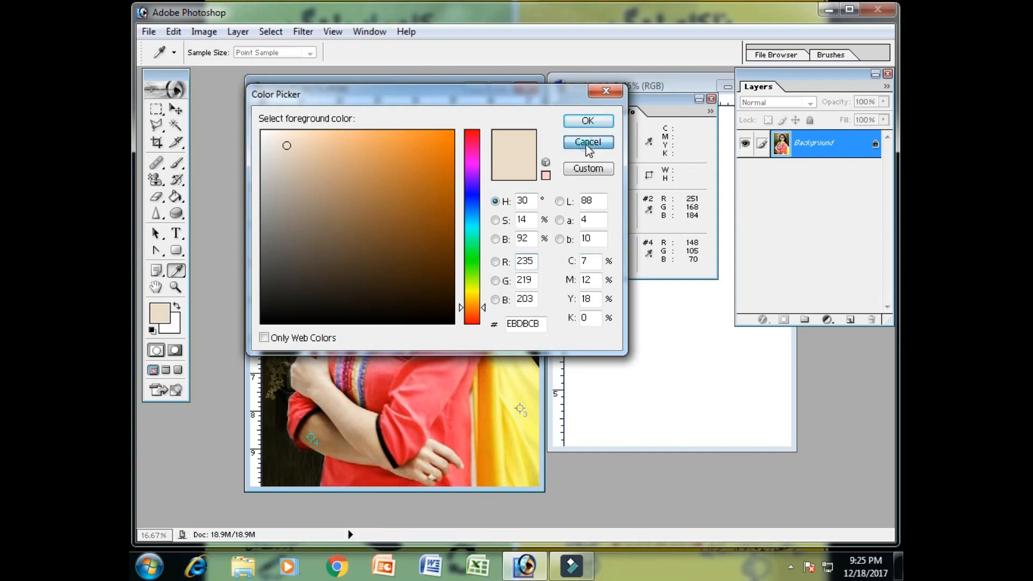
- Set the foreground color to the second sampler's values: R 251, G 168, B 184
left_click(160, 313)
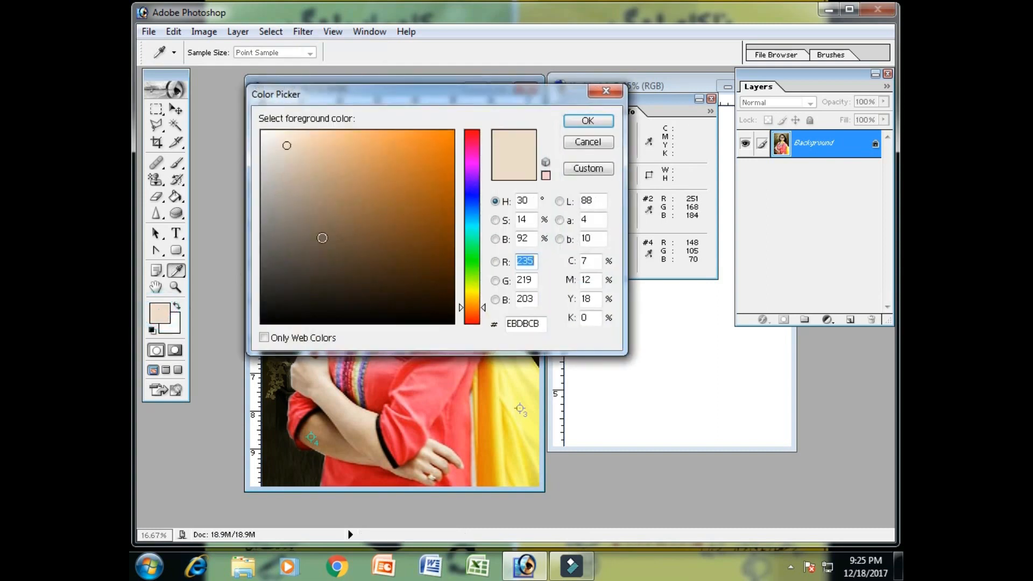
left_click_drag(490, 101, 443, 65)
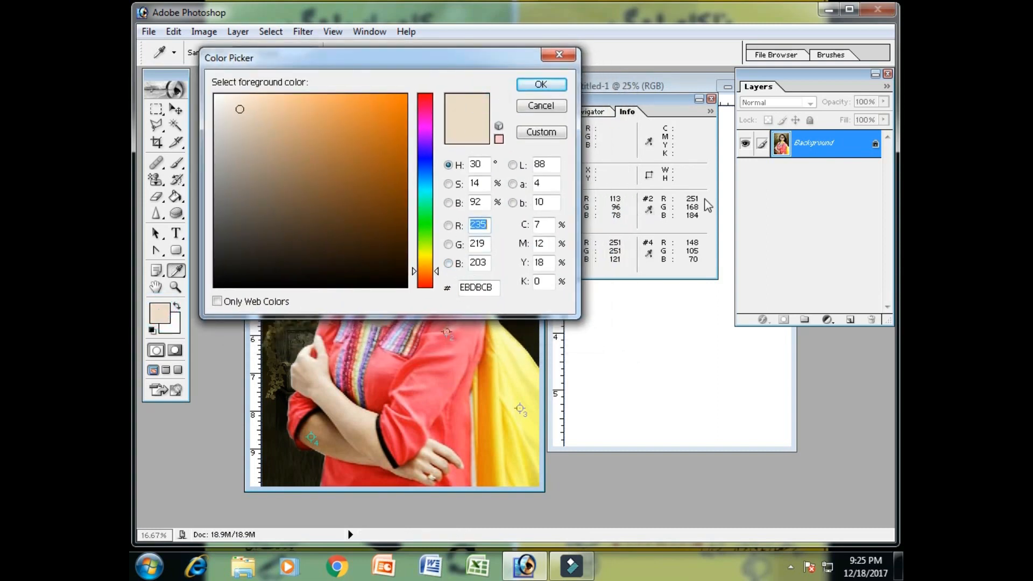
type("251")
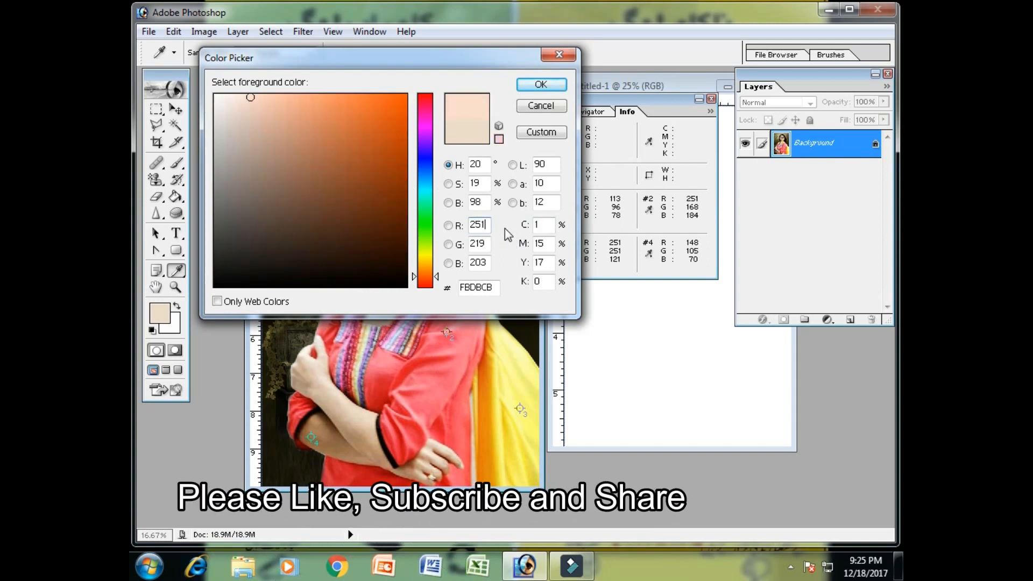
key("Tab")
type("168")
key("Tab")
type("184")
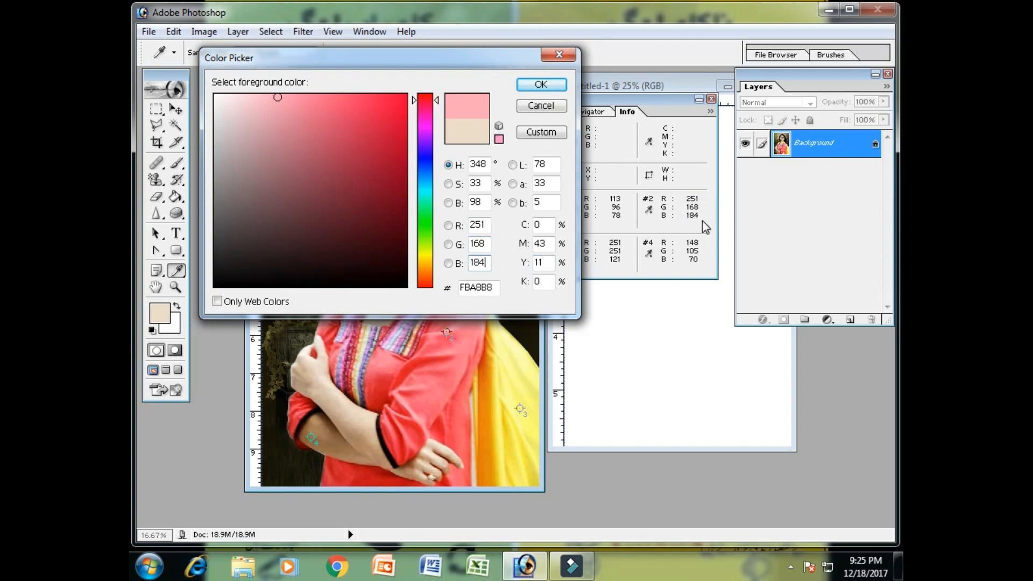
left_click(541, 86)
left_click(526, 88)
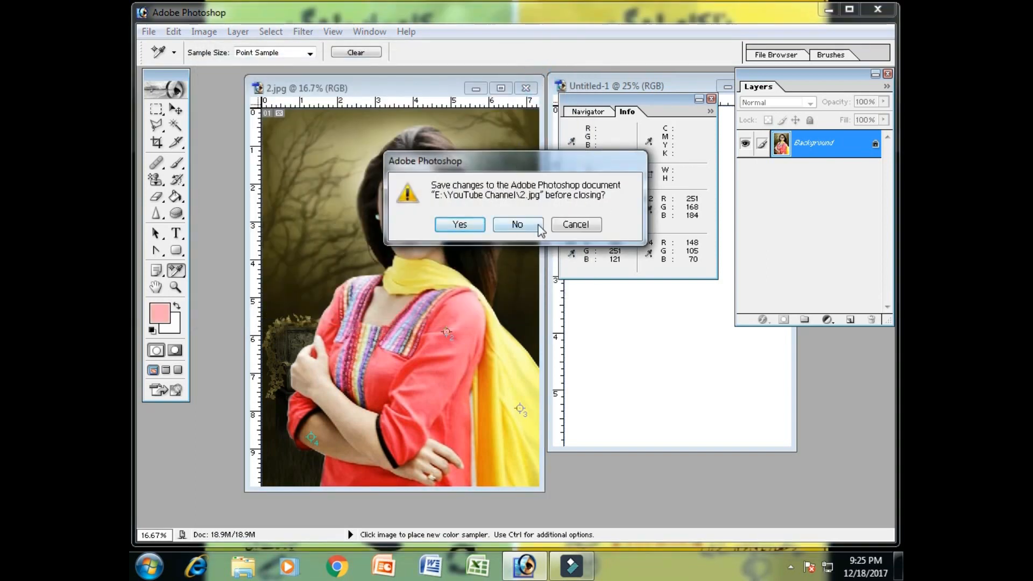
left_click(574, 226)
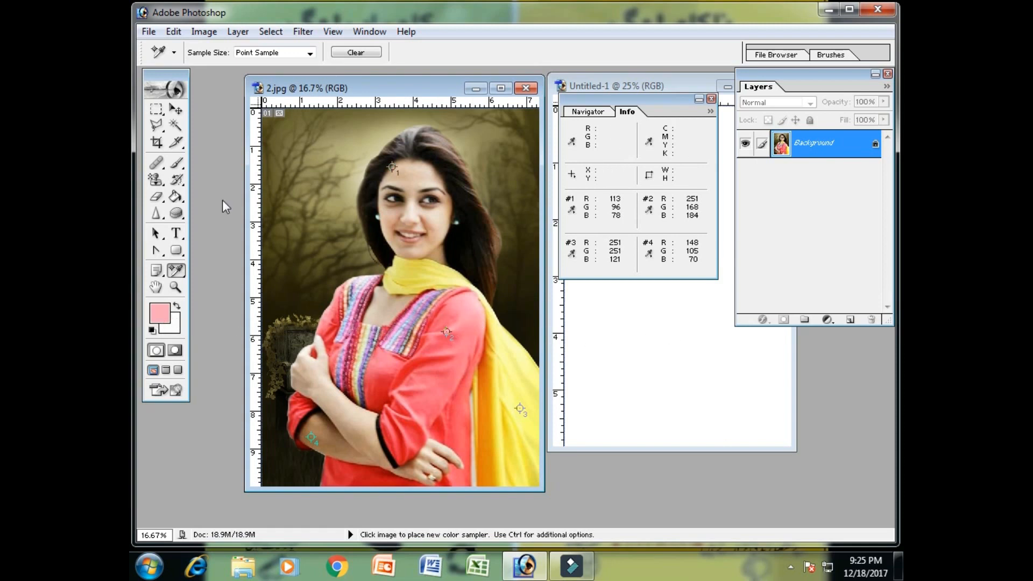
- Fill the blank Untitled-1 canvas with the pink foreground color using the Paint Bucket tool
left_click(175, 196)
left_click(656, 310)
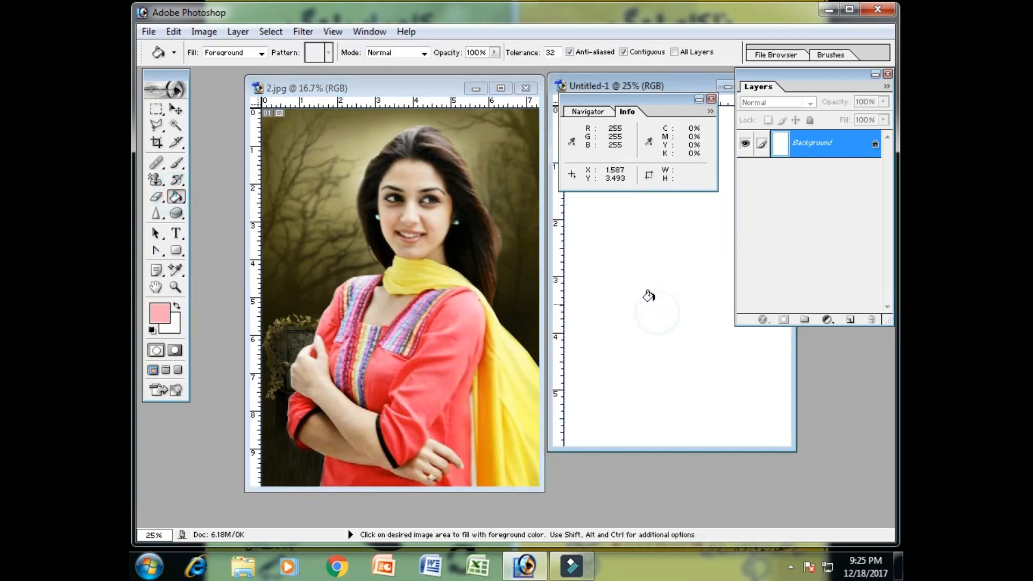
left_click(649, 296)
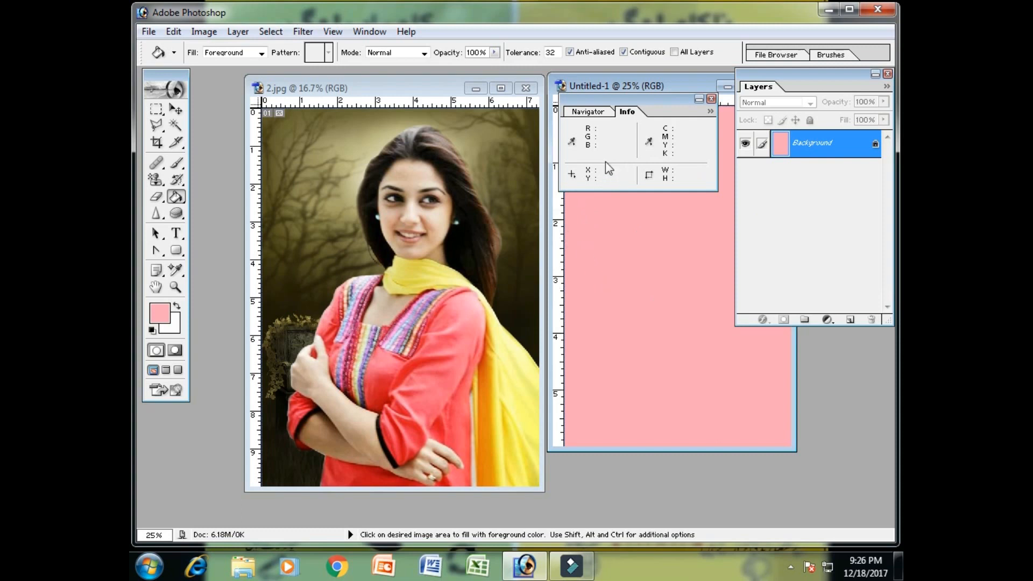
- Measure the width across the woman's head at forehead height in 2.jpg with the Measure tool
left_click_drag(181, 276, 256, 300)
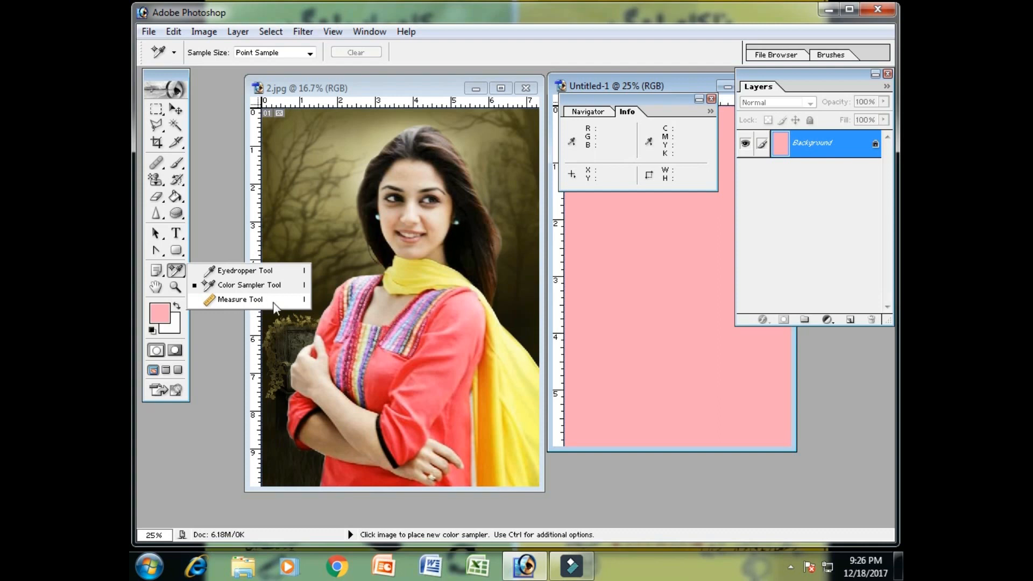
left_click(275, 306)
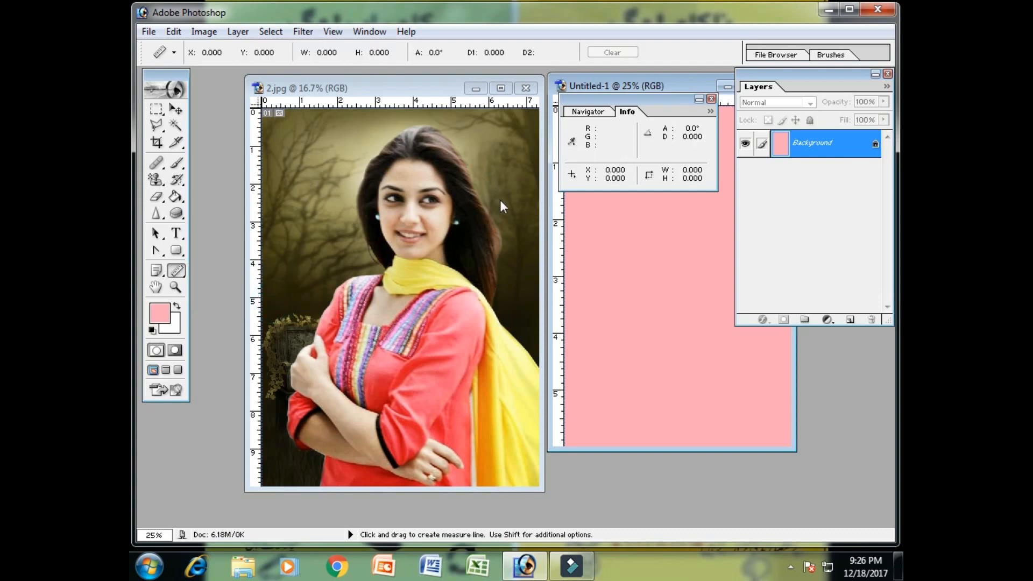
left_click(342, 117)
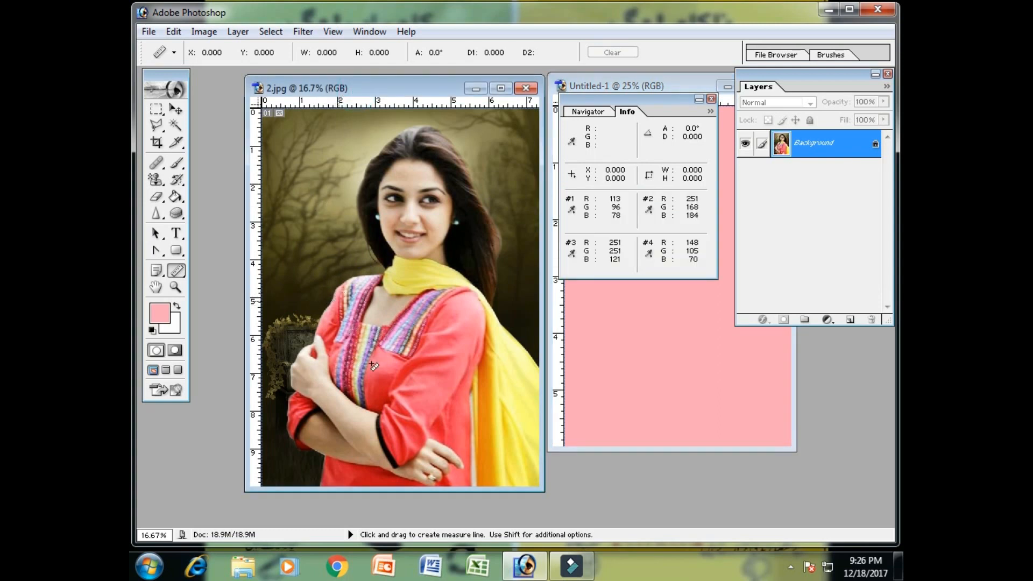
left_click_drag(371, 172, 471, 176)
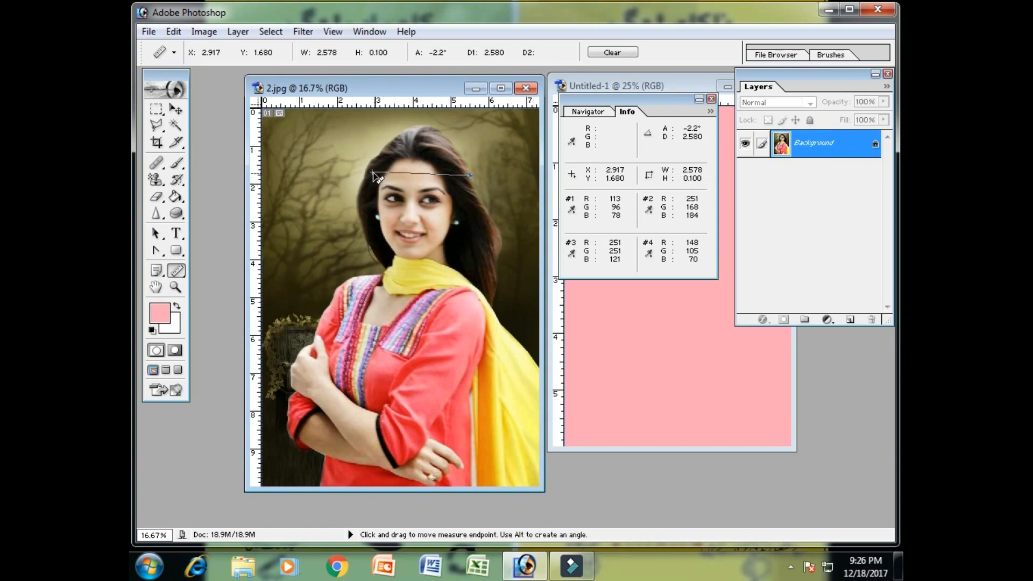
- Extend the measure line into the background beside the head, move it down to neck height, and clear it
left_click_drag(372, 174, 274, 182)
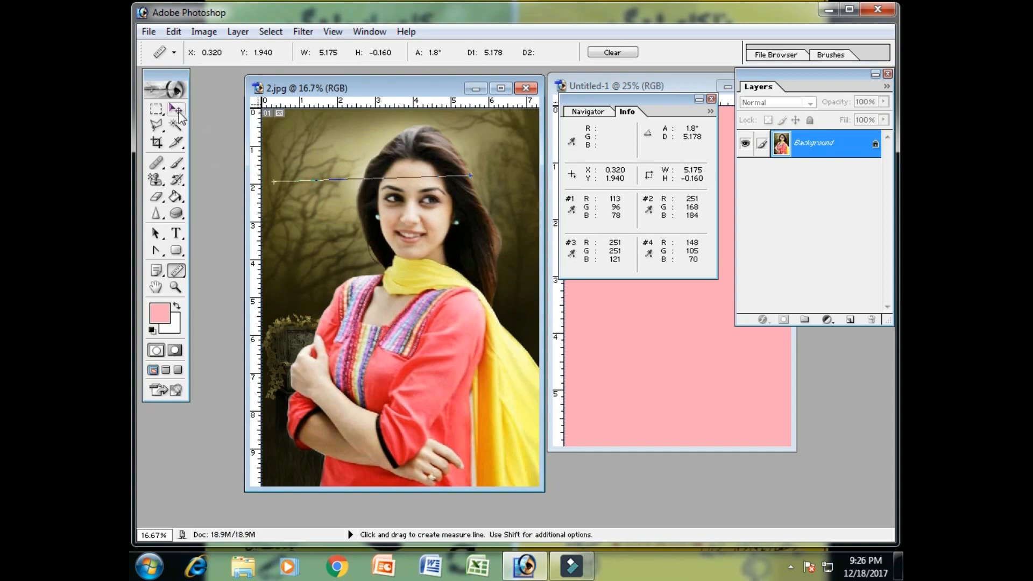
left_click_drag(445, 183, 474, 262)
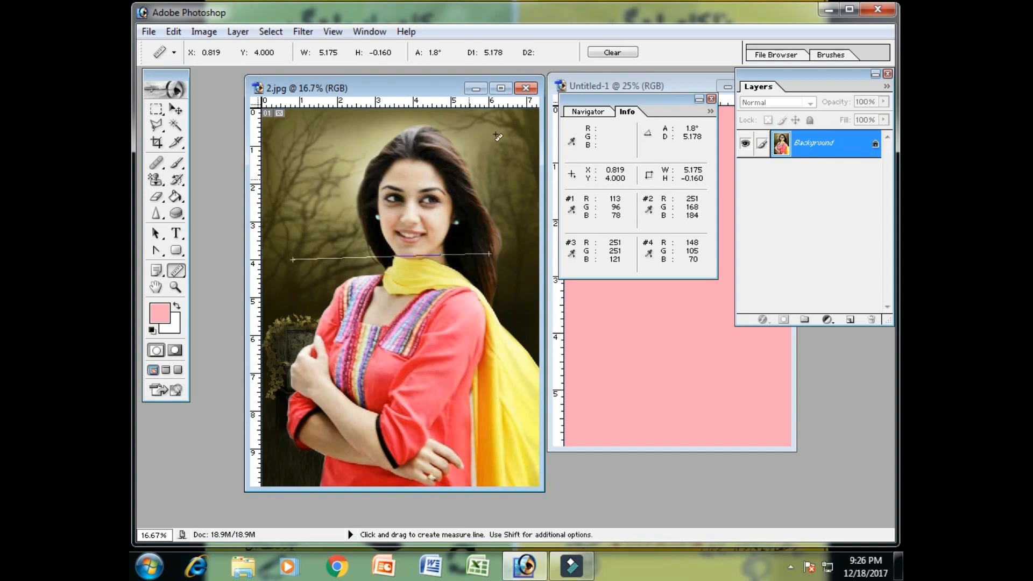
left_click(608, 52)
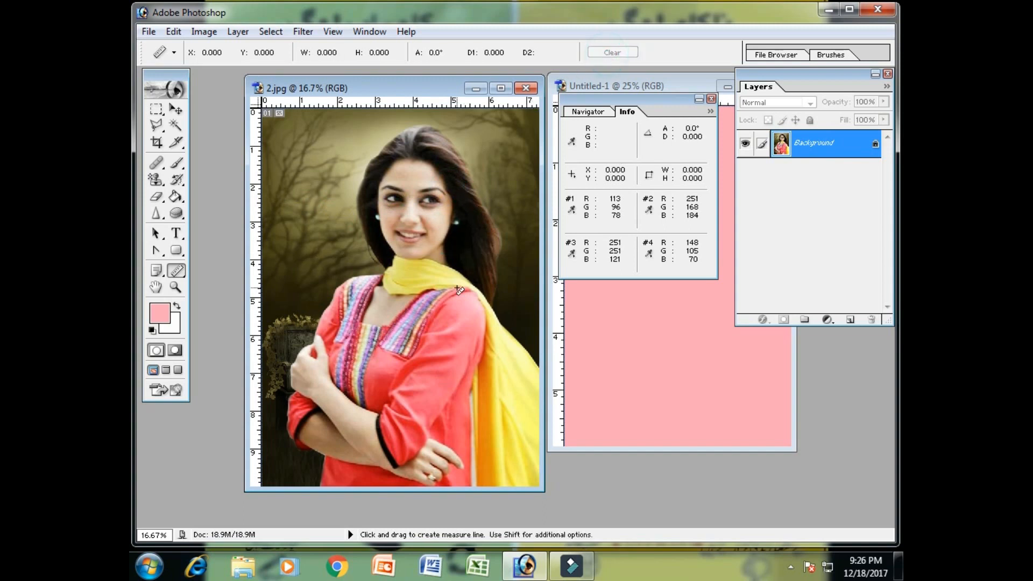
- Close the Info palette and make the 2.jpg photo the active document
left_click(711, 99)
left_click(594, 128)
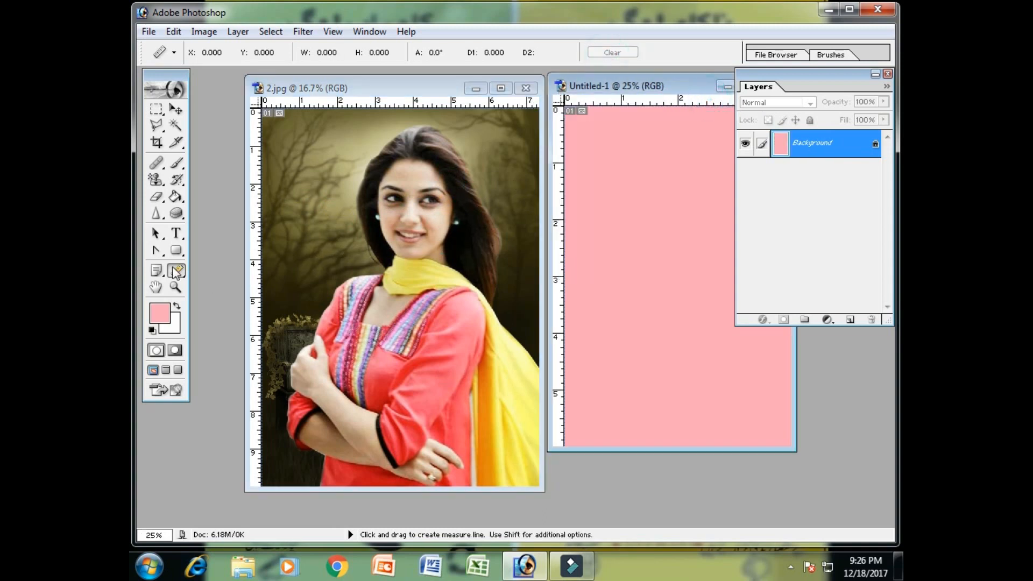
left_click(177, 269)
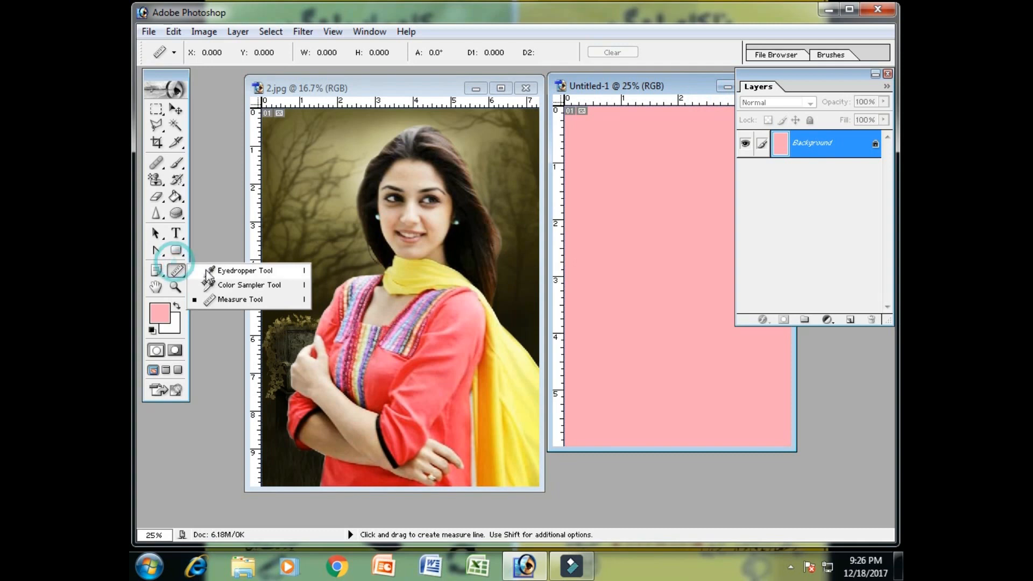
left_click(401, 83)
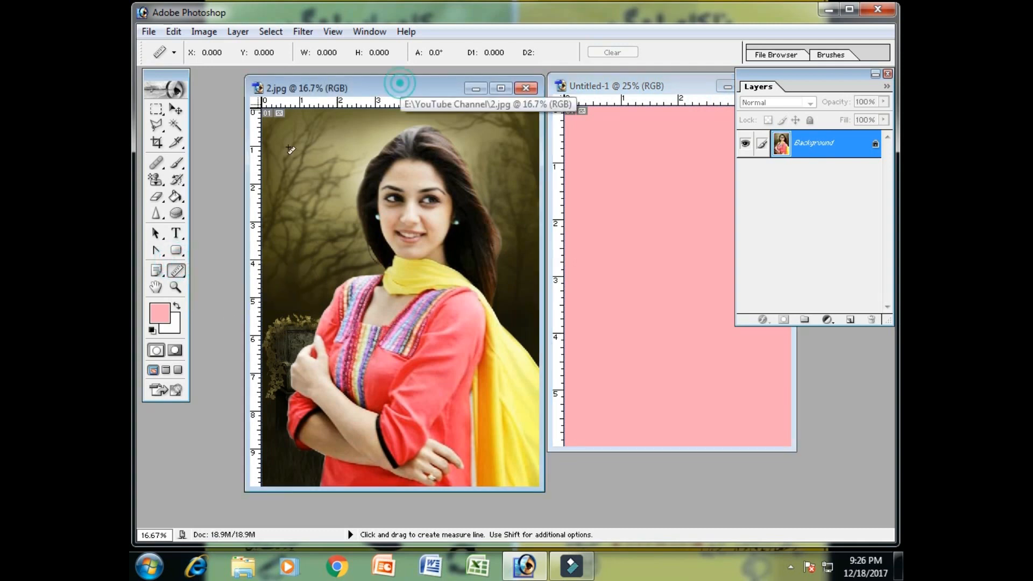
- Maximize the 2.jpg document window and magnify the yellow scarf to 400% with the Zoom tool
double_click(175, 289)
left_click(427, 230)
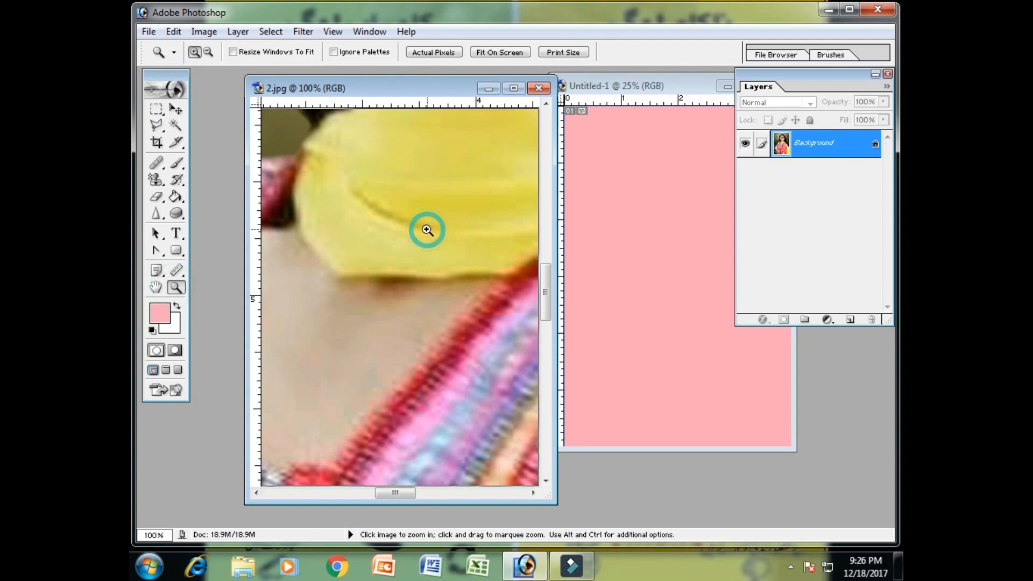
left_click(514, 88)
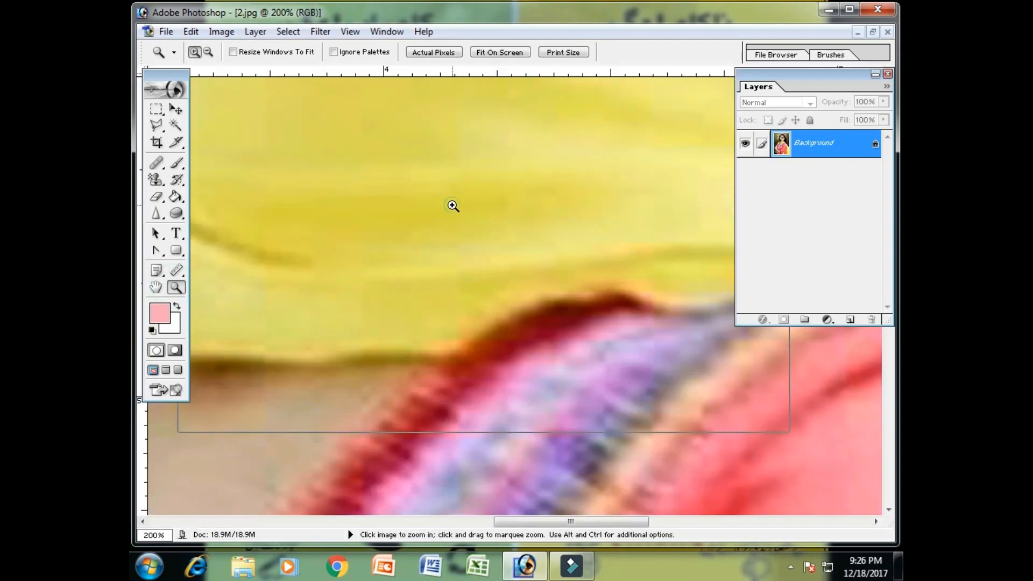
left_click(452, 210)
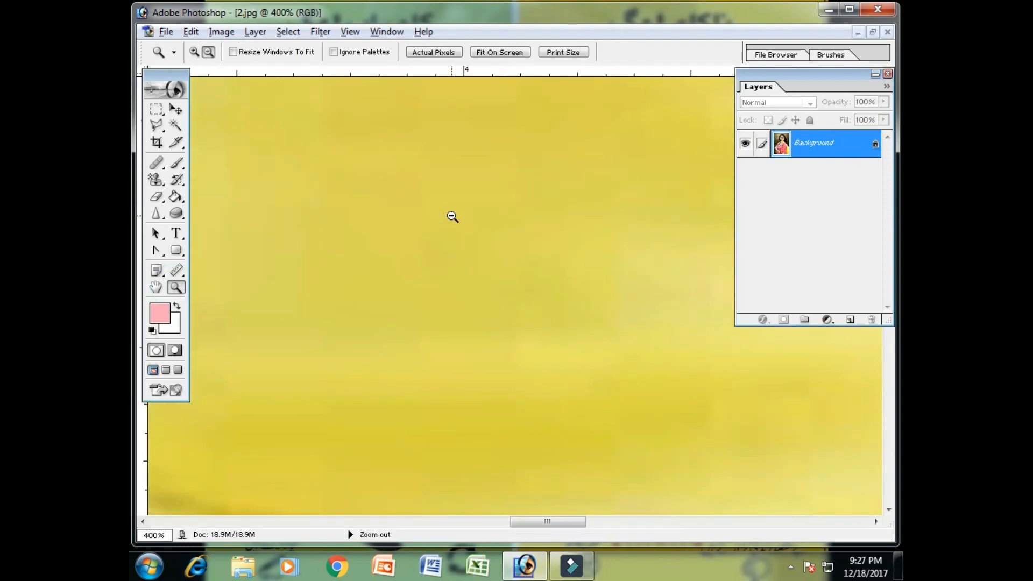
- Zoom out from the scarf until the whole photo shows at 16.7%
left_click(449, 224, "alt")
left_click(450, 225, "alt")
left_click(449, 225, "alt")
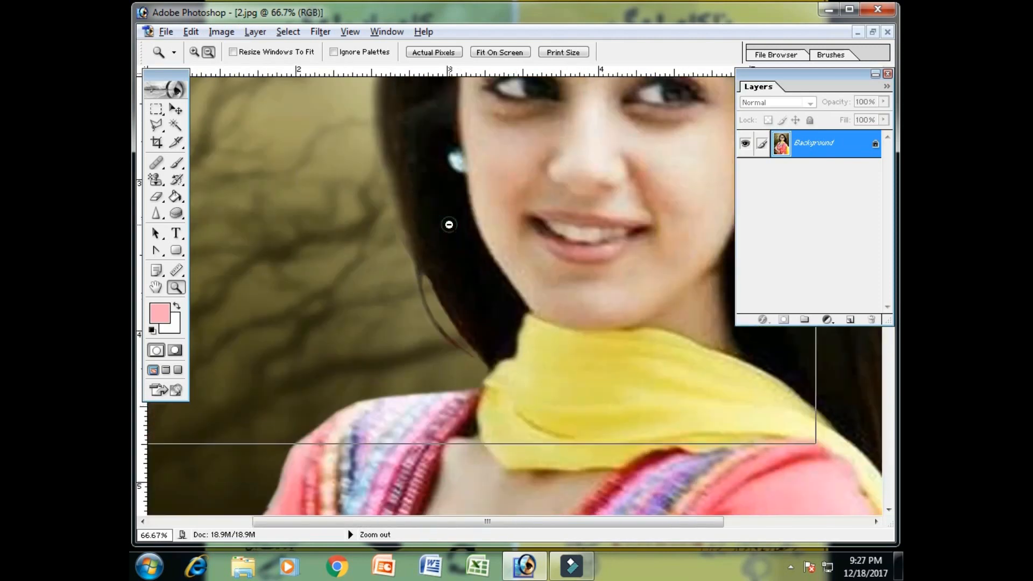
left_click(448, 224, "alt")
left_click(448, 224, "alt")
left_click(476, 228, "alt")
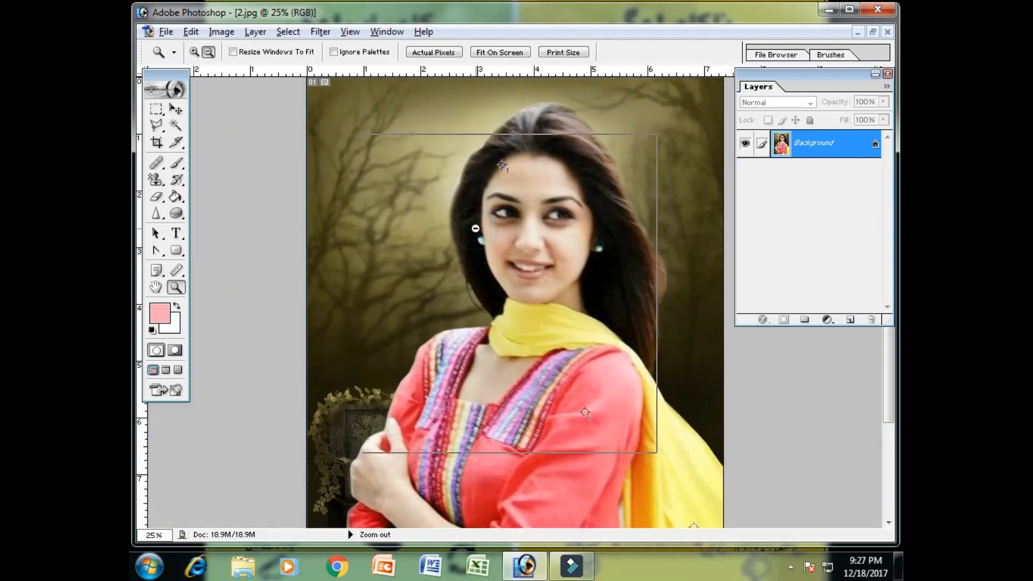
left_click(473, 227, "alt")
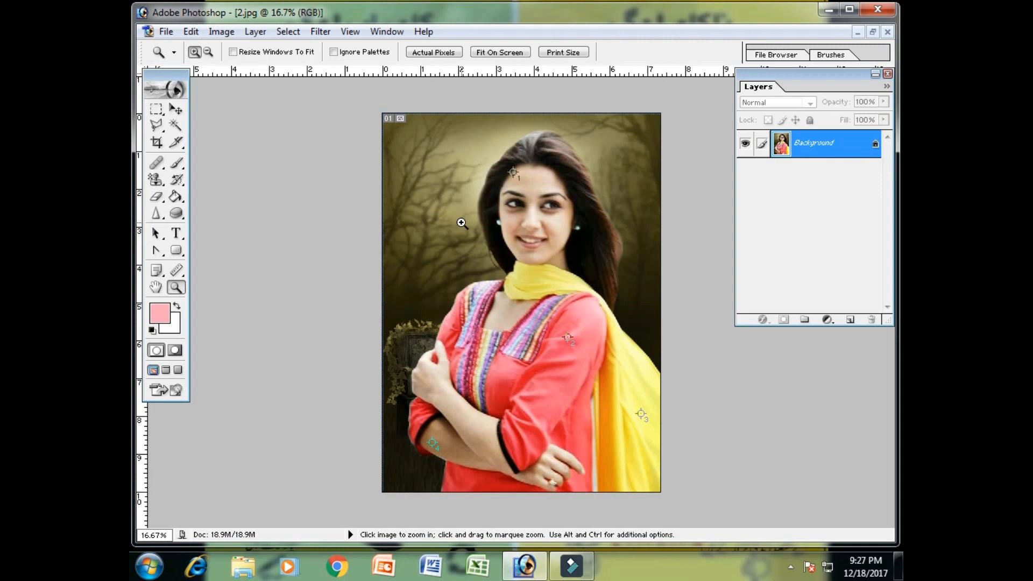
- Zoom in on the area beside the woman's face and zoom back out to 12.5%
left_click(461, 222)
left_click(461, 222)
left_click(453, 222, "alt")
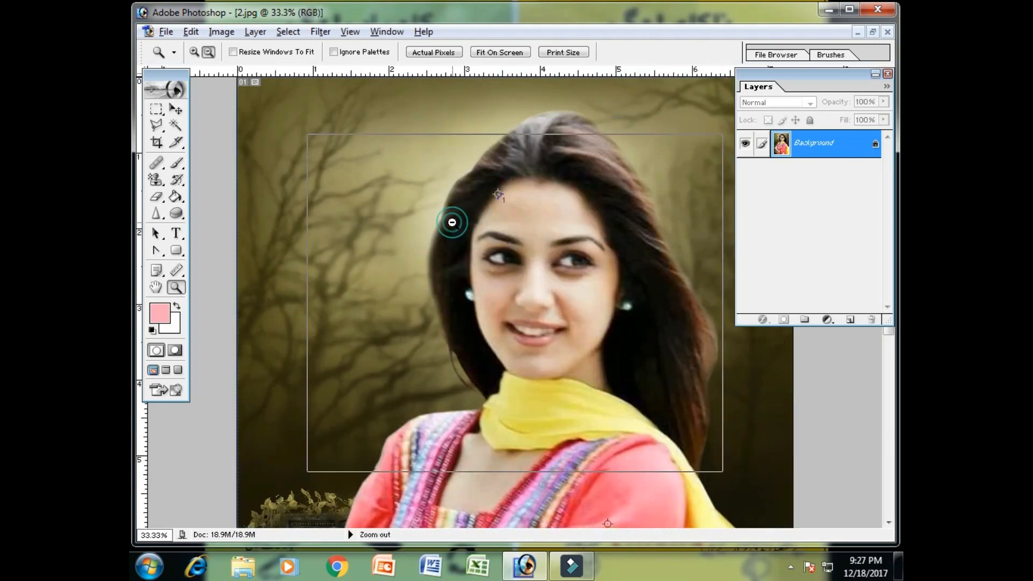
left_click(454, 222, "alt")
left_click(453, 221, "alt")
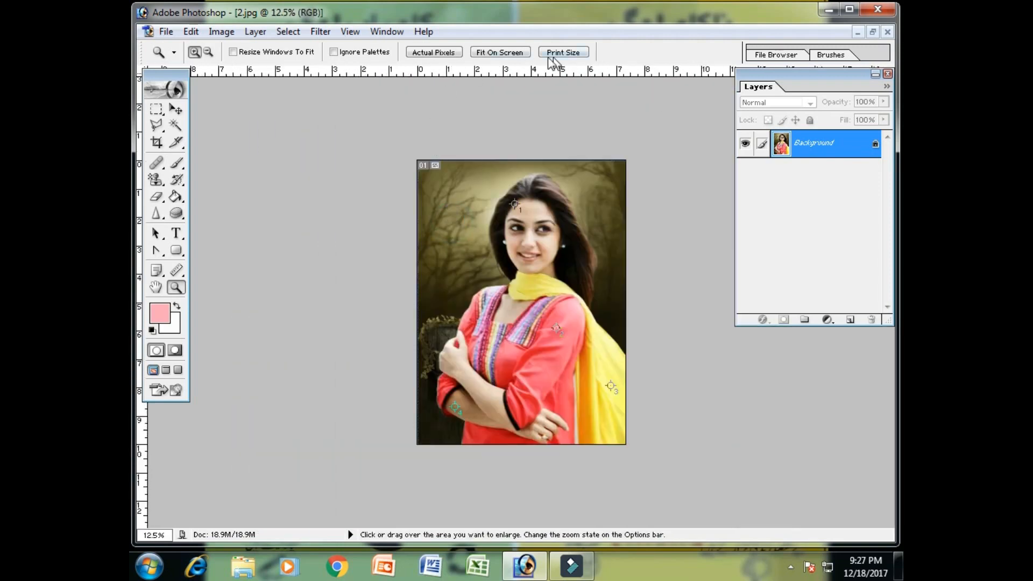
- Display the photo at 100% magnification, and adjust the zoom to 50% around the woman's face
left_click(171, 272)
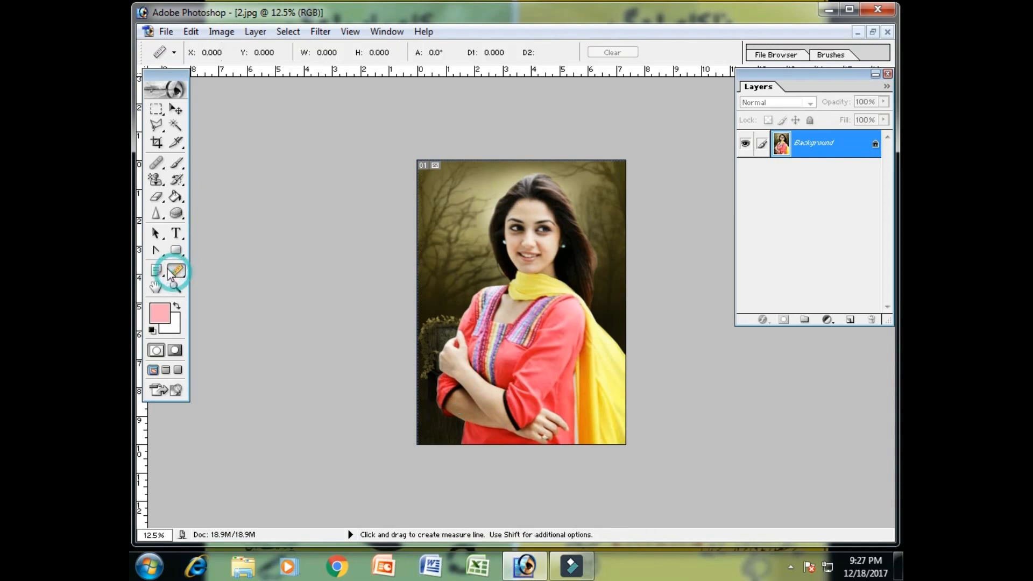
double_click(174, 287)
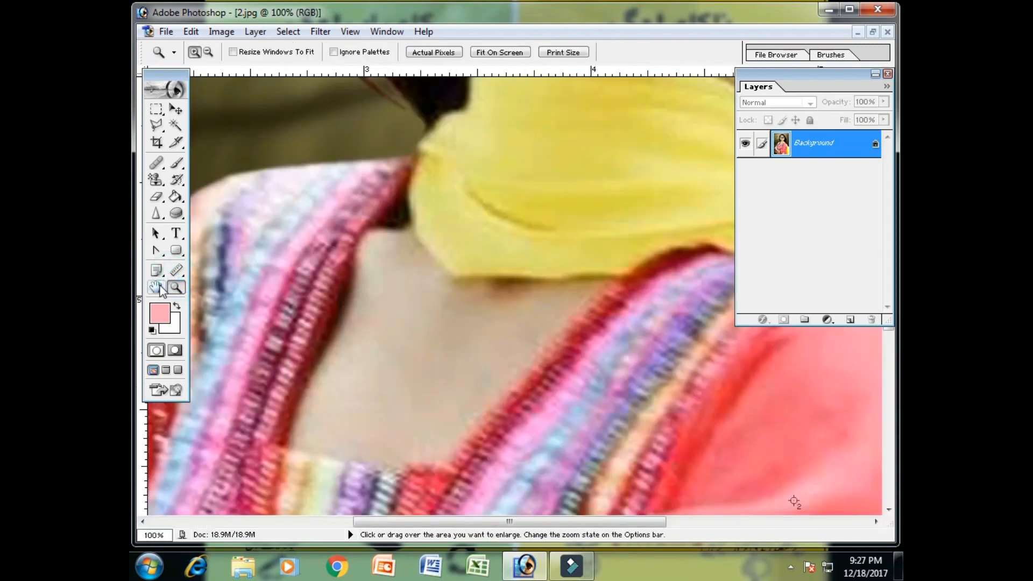
left_click(396, 247, "alt")
left_click(393, 243, "alt")
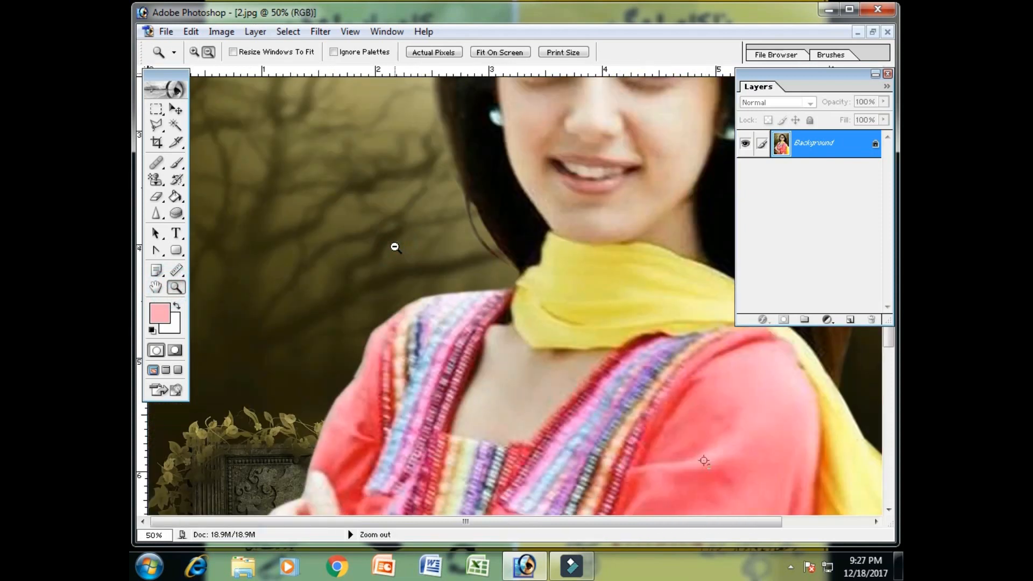
left_click(399, 251)
left_click(402, 252)
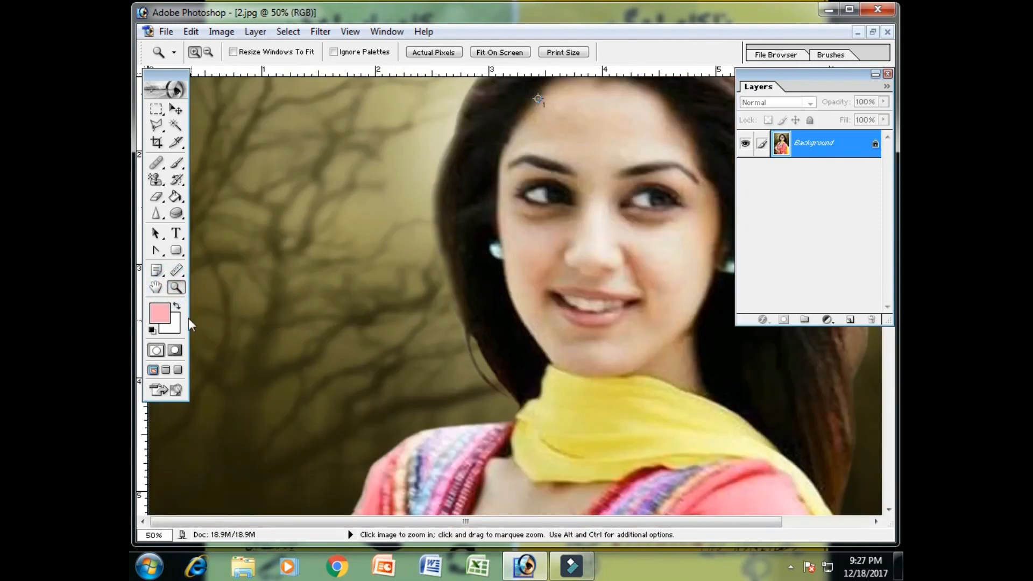
- Fit the whole photo on screen and activate the Measure tool
double_click(156, 287)
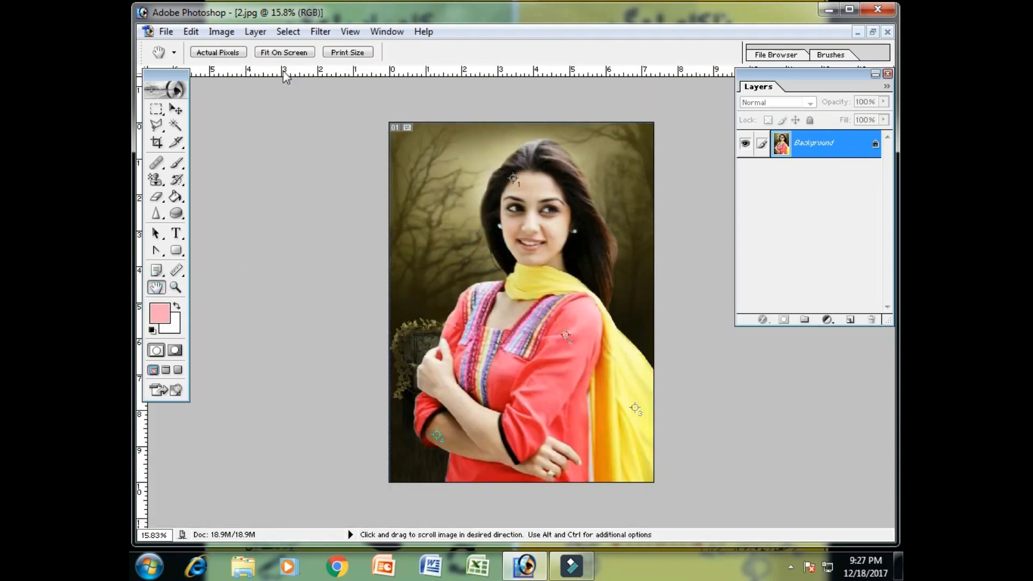
left_click(176, 109)
left_click(177, 270)
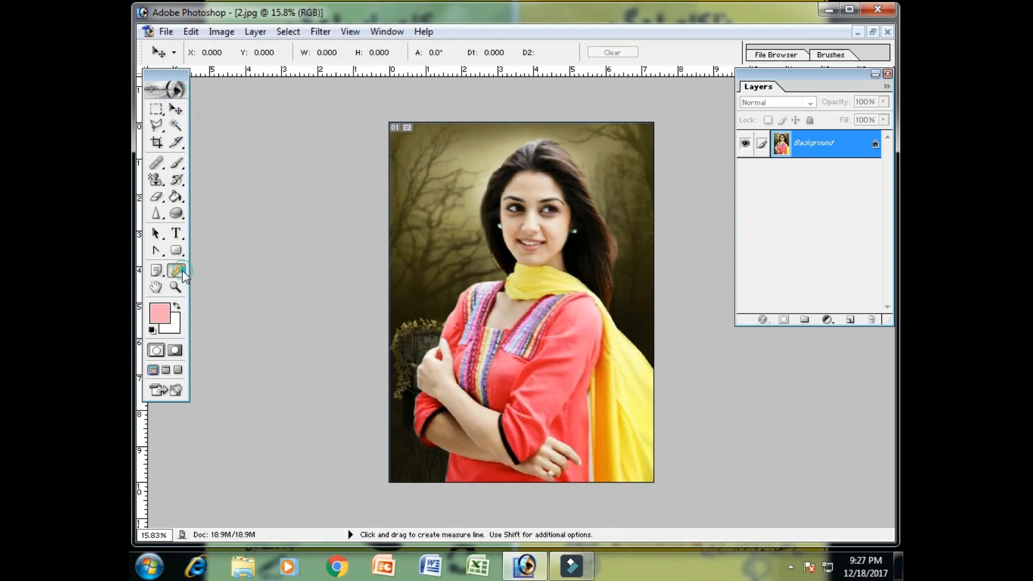
- Try to place another Color Sampler point in the empty area beside the photo
left_click(222, 271)
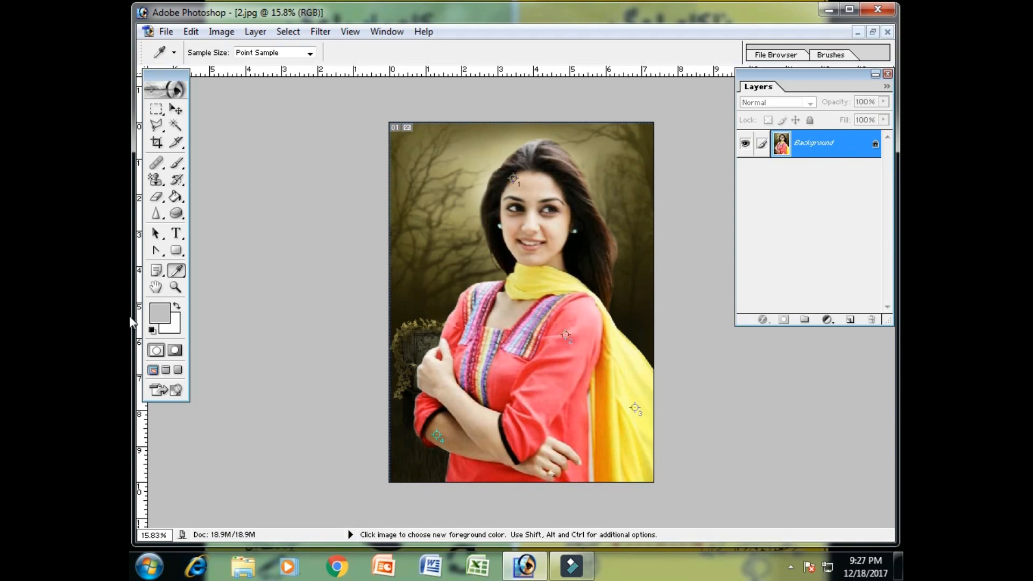
left_click(176, 271)
left_click(273, 287)
left_click(270, 288)
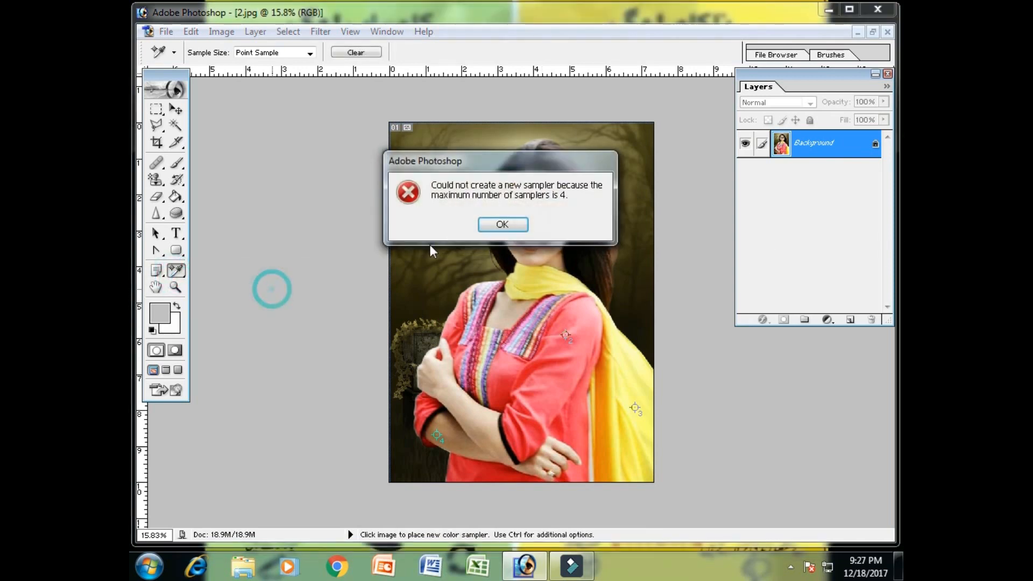
left_click(499, 224)
left_click(499, 224)
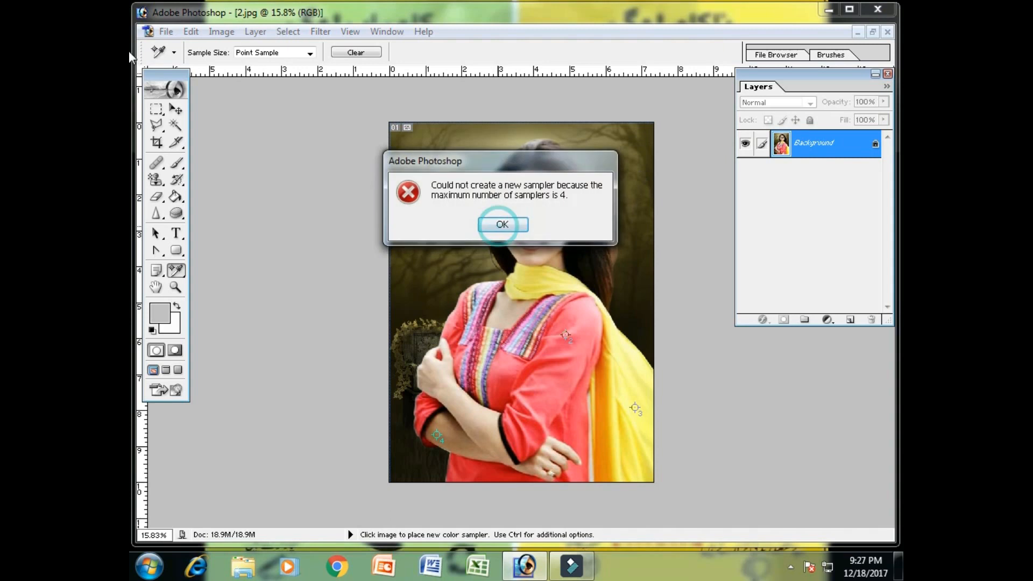
left_click(887, 31)
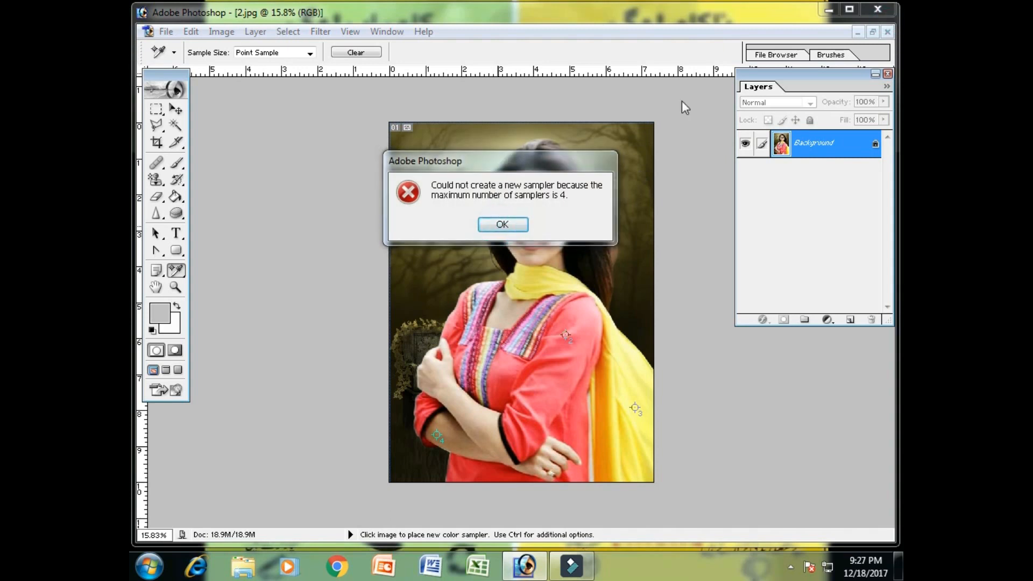
left_click(487, 224)
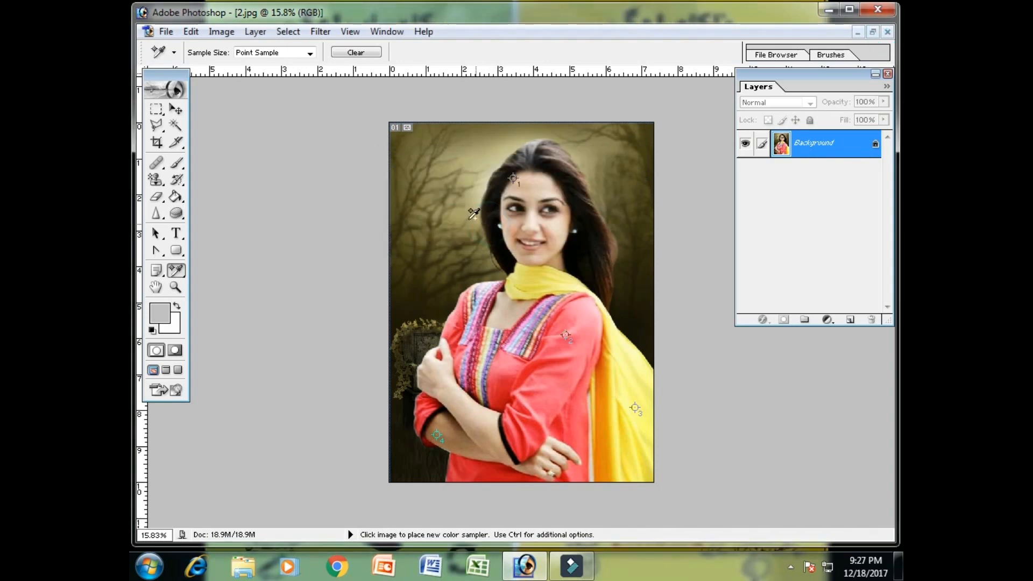
- Close the 2.jpg photo and the pink untitled canvas without saving
left_click(887, 32)
left_click(522, 225)
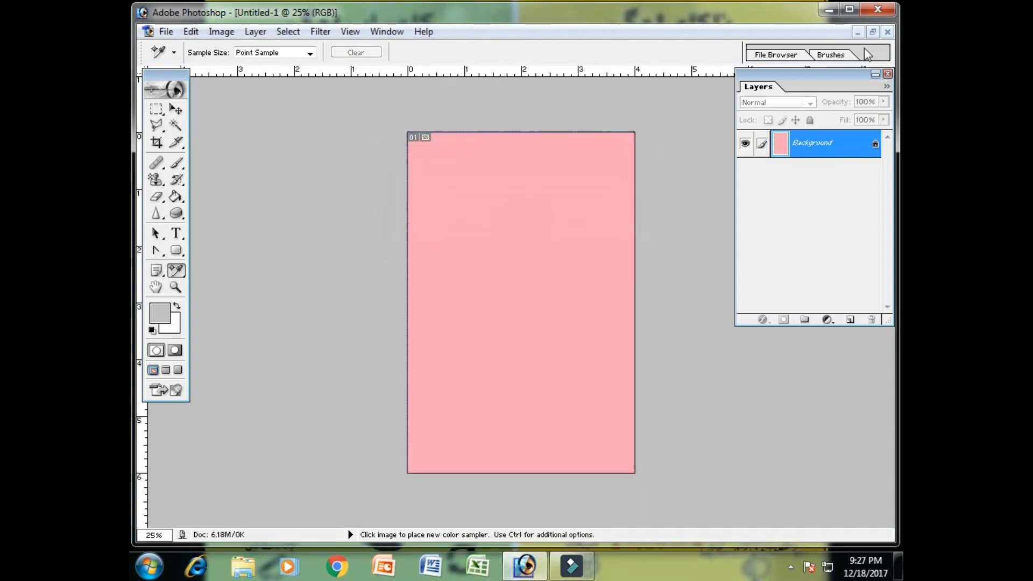
left_click(887, 31)
left_click(530, 226)
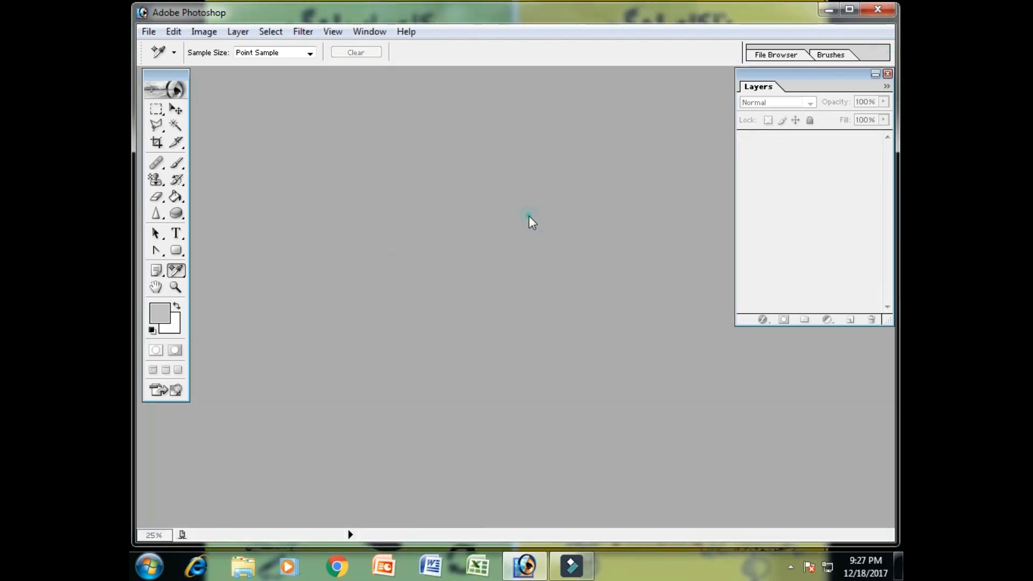
- Open the photo 4cbaf3de511170d639da6408c110b580--sajal-ali-pakistani-actress.jpg, minimize and restore its window, and maximize it
double_click(529, 216)
left_click(579, 253)
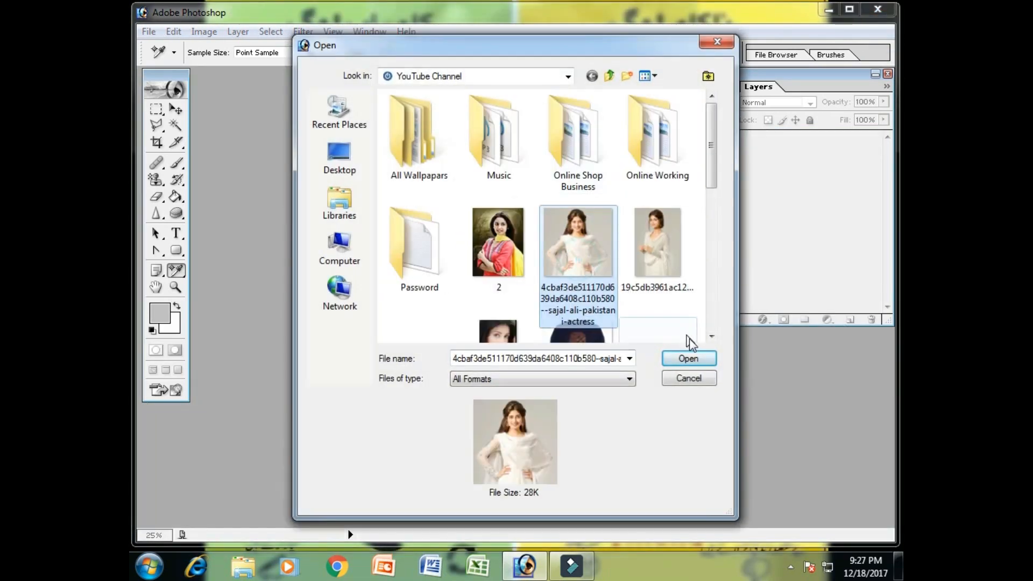
left_click(698, 357)
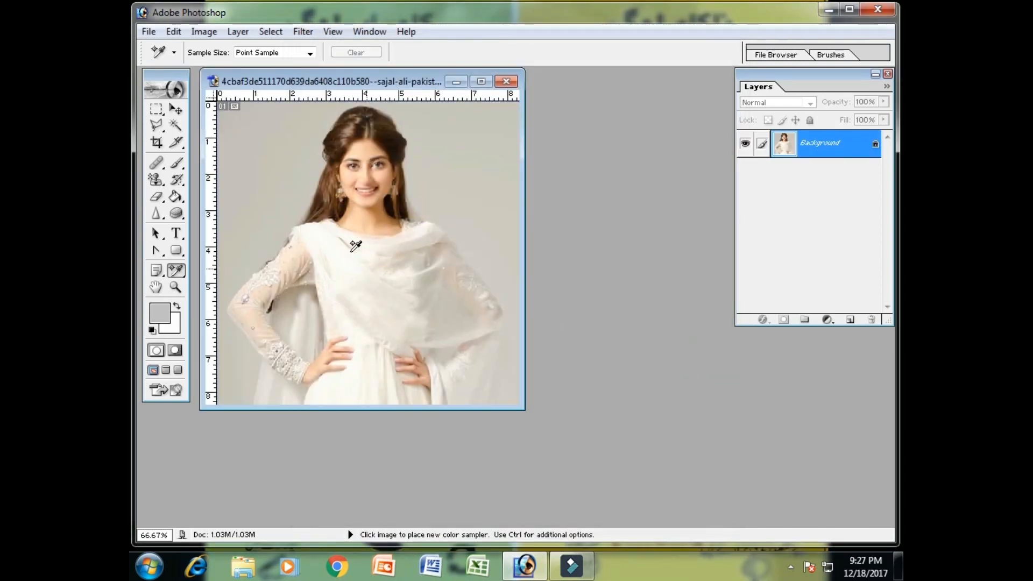
left_click(456, 81)
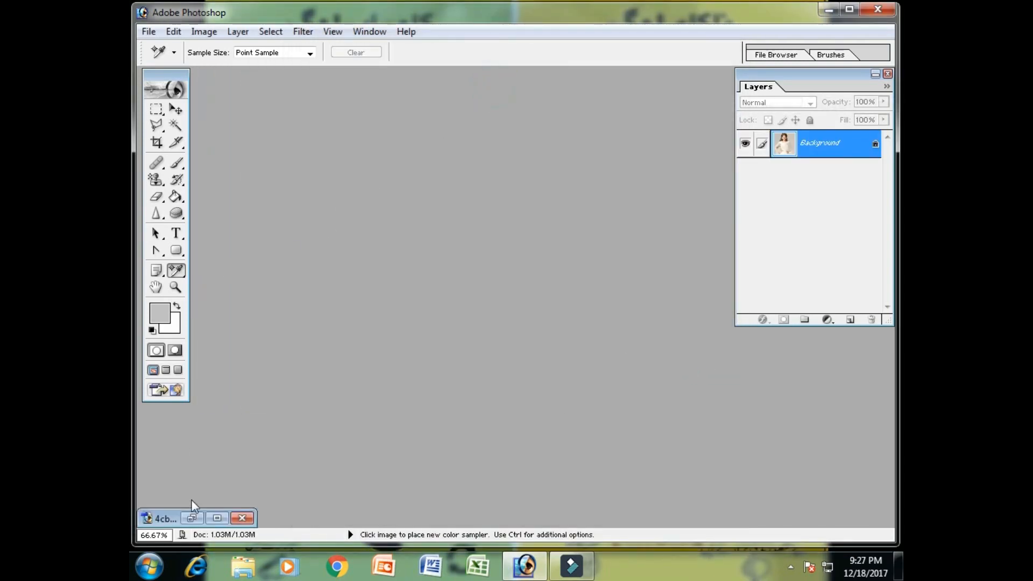
left_click(192, 518)
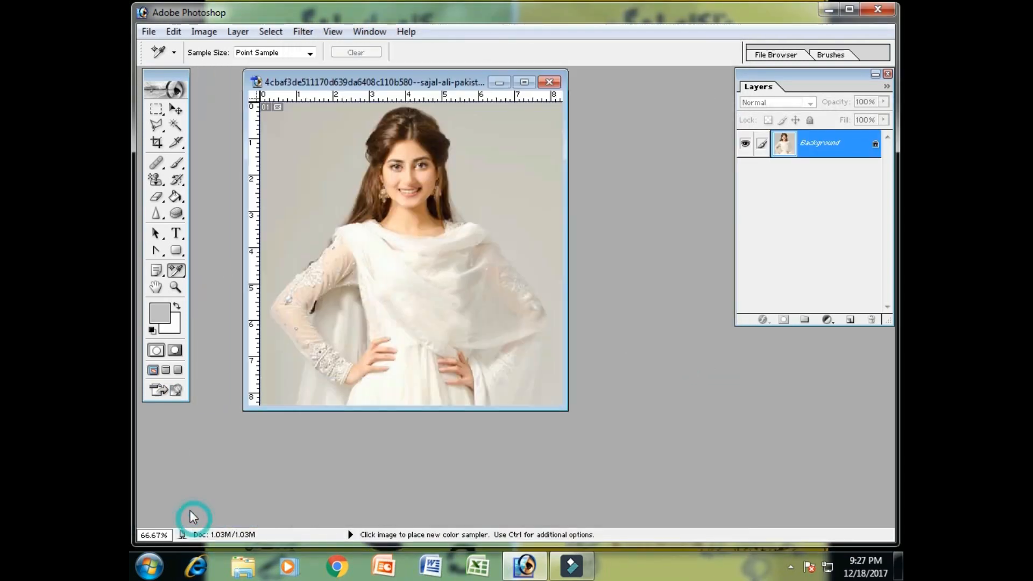
left_click(524, 82)
- Zoom in on the area around the woman's shoulder to 200%
left_click(176, 288)
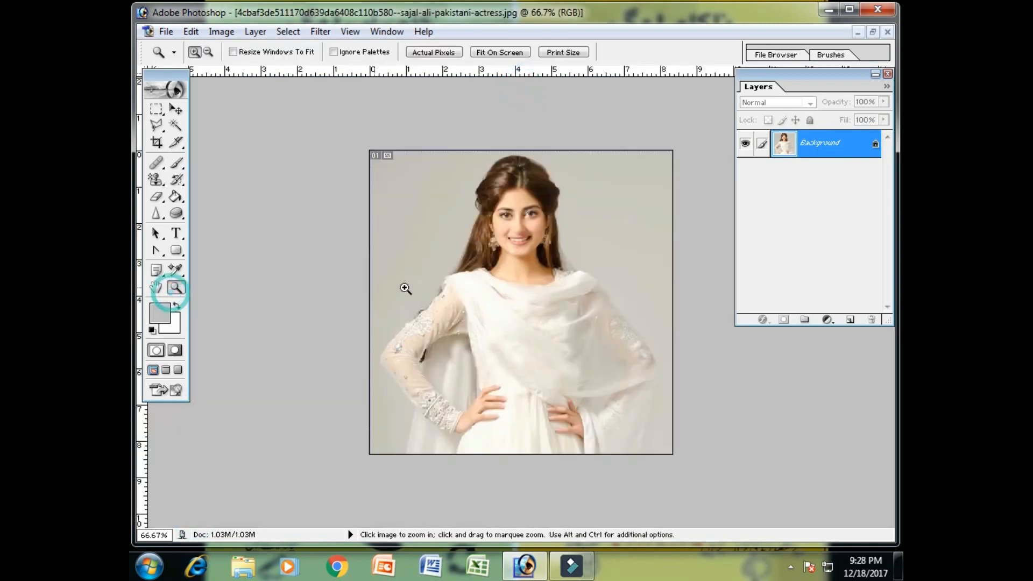
left_click(456, 265)
left_click(456, 265)
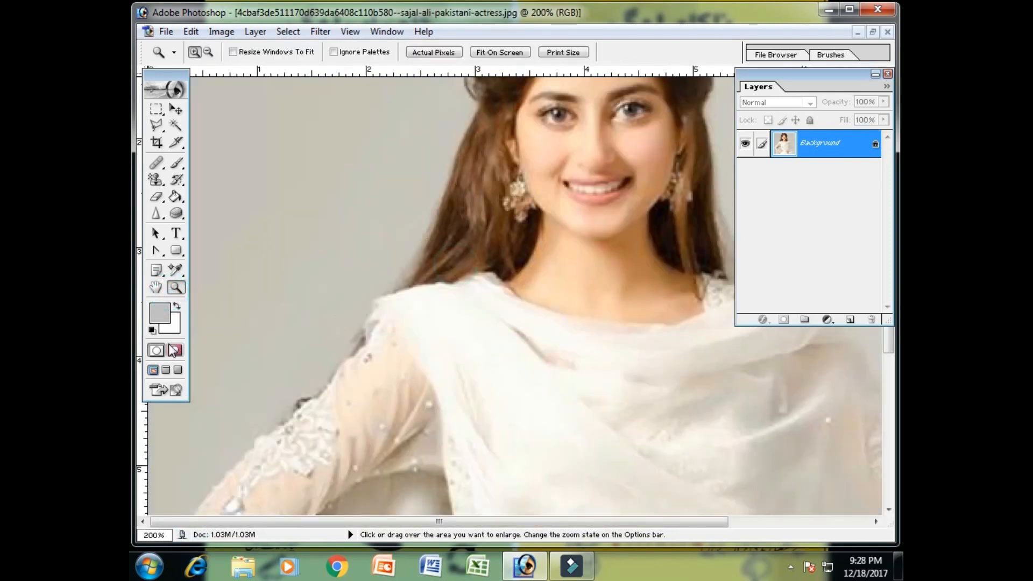
- Pan around the enlarged photo with the Hand tool until the woman's whole head is in view
key("h")
left_click_drag(544, 328, 386, 270)
left_click_drag(491, 410, 614, 243)
left_click_drag(433, 283, 550, 458)
left_click_drag(454, 168, 622, 343)
left_click_drag(447, 194, 584, 214)
left_click_drag(590, 215, 397, 220)
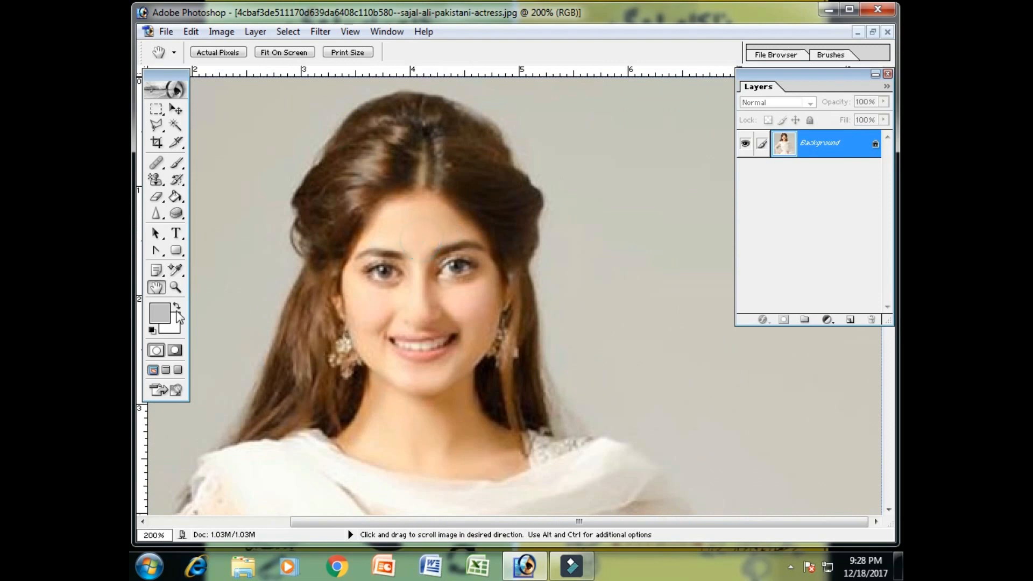
- Zoom out from the woman's face and adjust the magnification to 100%
key("z")
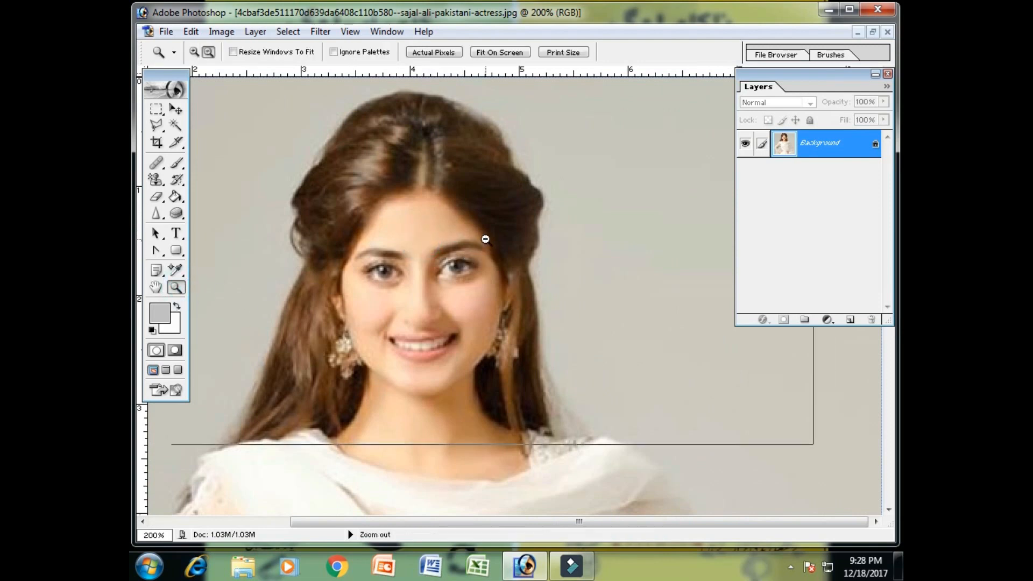
left_click(487, 231, "alt")
left_click(492, 229, "alt")
left_click(549, 248)
left_click(550, 246, "alt")
left_click(553, 246)
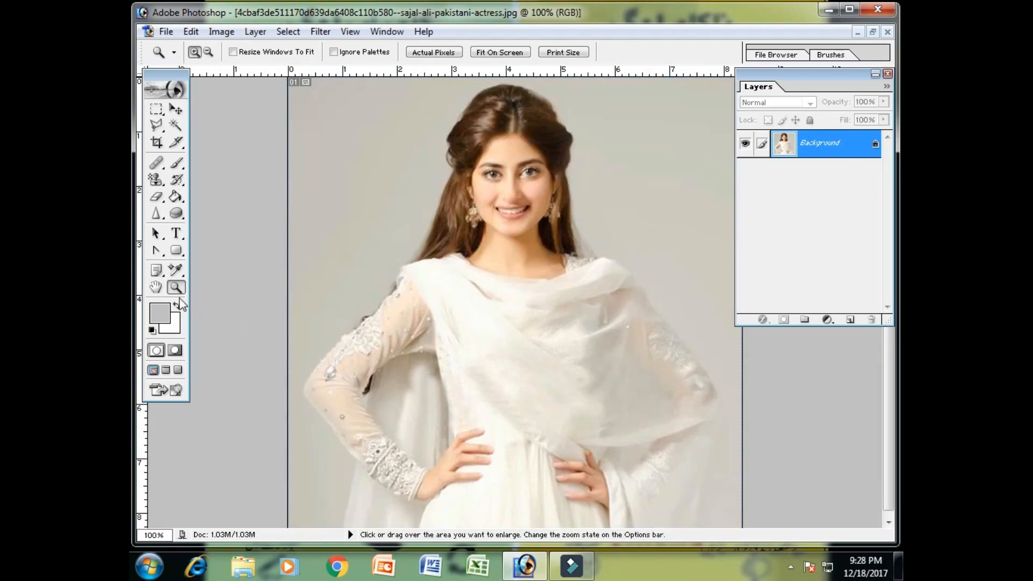
- Close the current photo, open 19c5db3961ac12abdf6eed38846e06fb, and move its window to the middle of the workspace
left_click(888, 33)
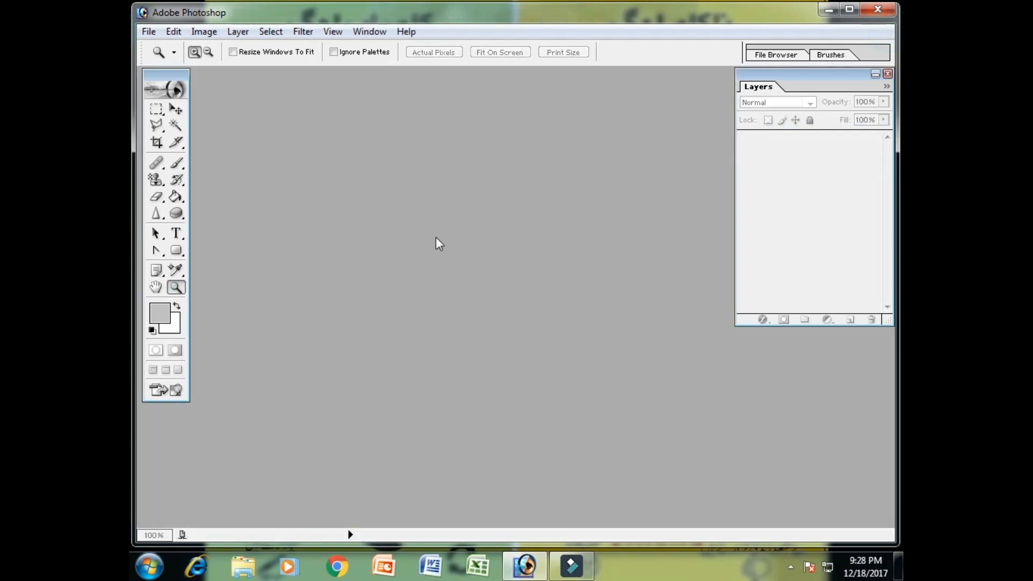
double_click(510, 222)
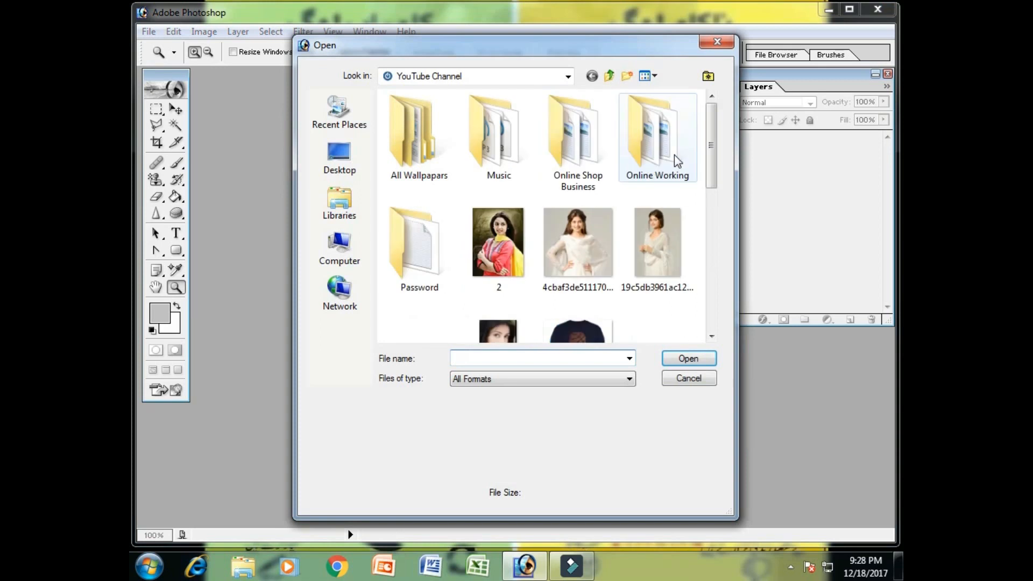
left_click(655, 243)
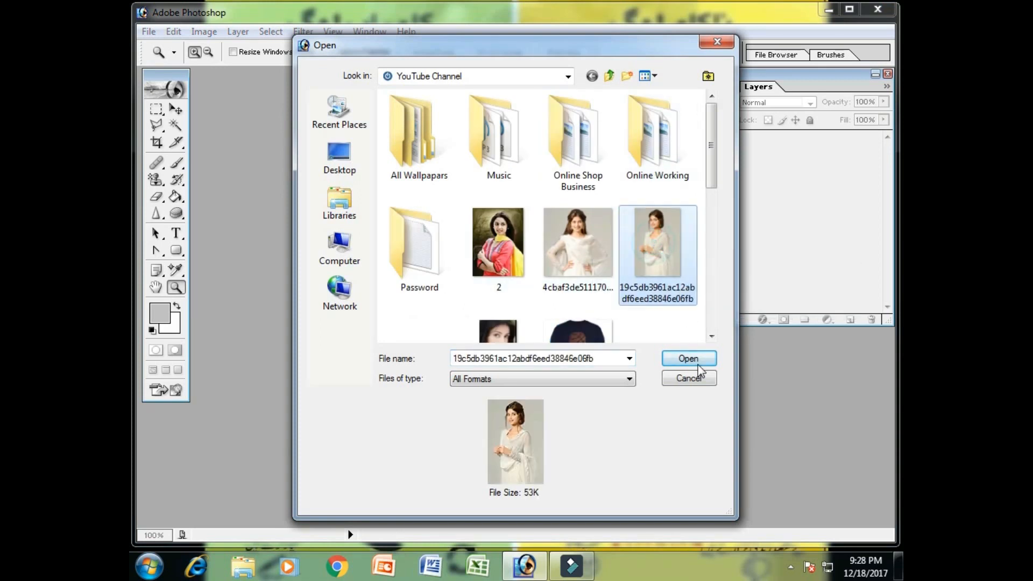
left_click(689, 358)
left_click_drag(317, 86, 489, 90)
- Place a note in the photo's upper-left corner with the Notes tool and clear all annotations
left_click(156, 270)
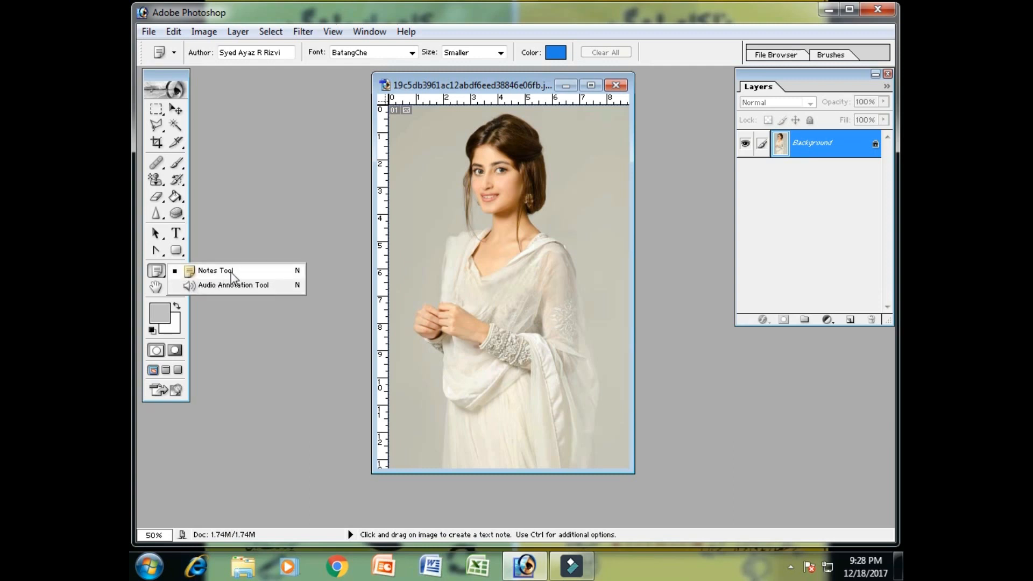
left_click(231, 274)
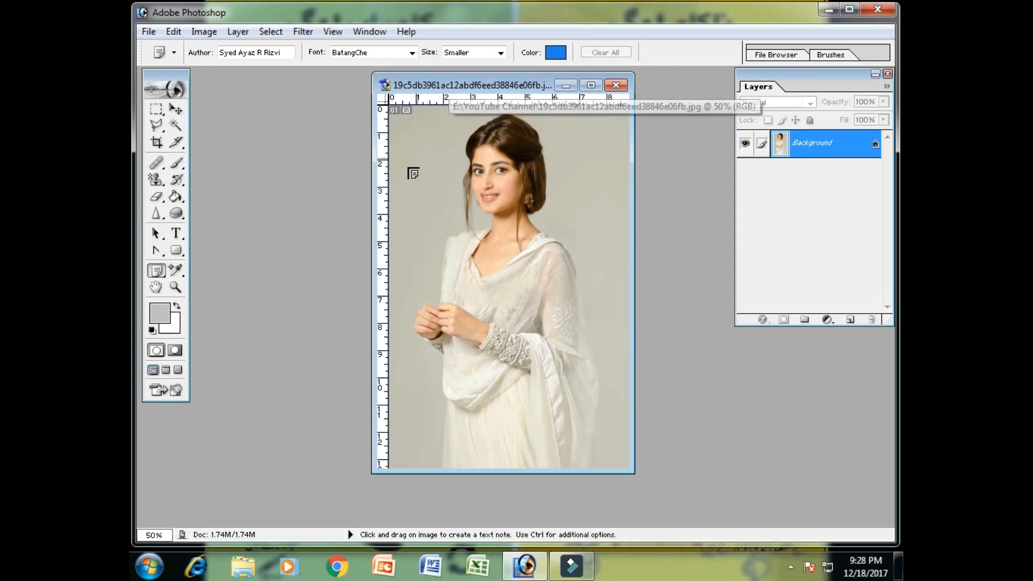
left_click(396, 130)
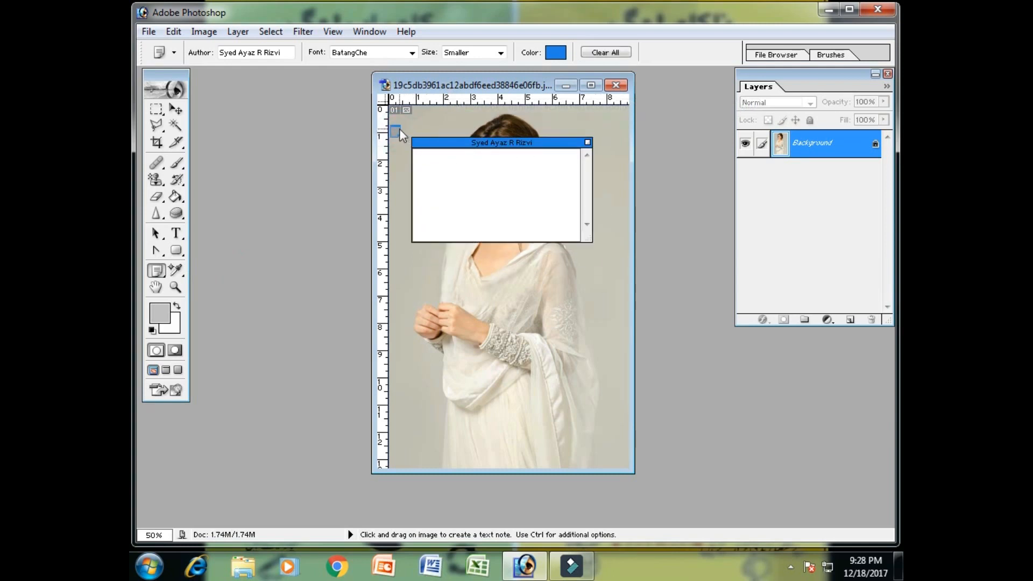
left_click(606, 53)
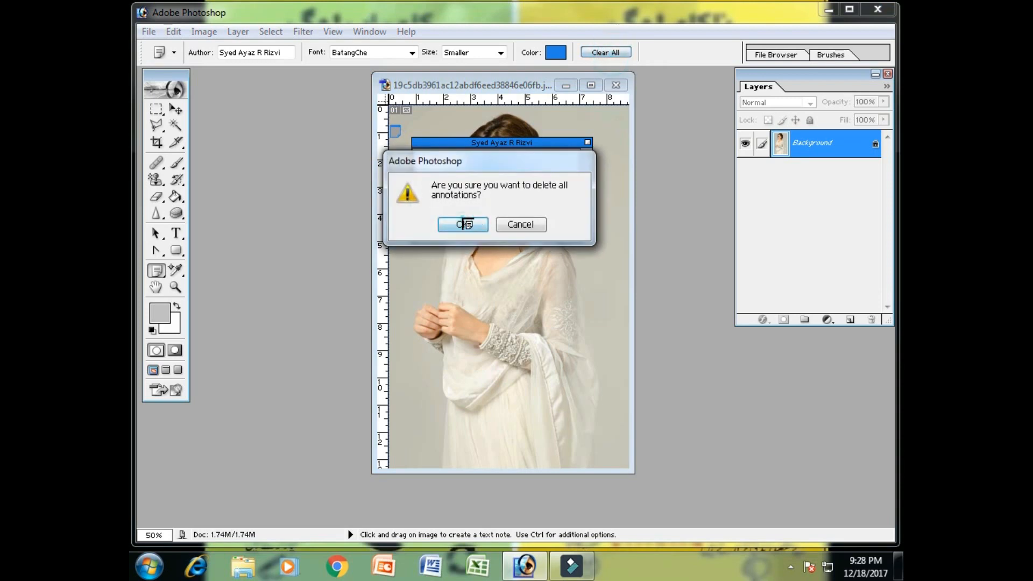
left_click(461, 224)
- Draw a small note box in the photo's upper-left background and place a second note at its lower-right corner
left_click_drag(153, 268, 194, 269)
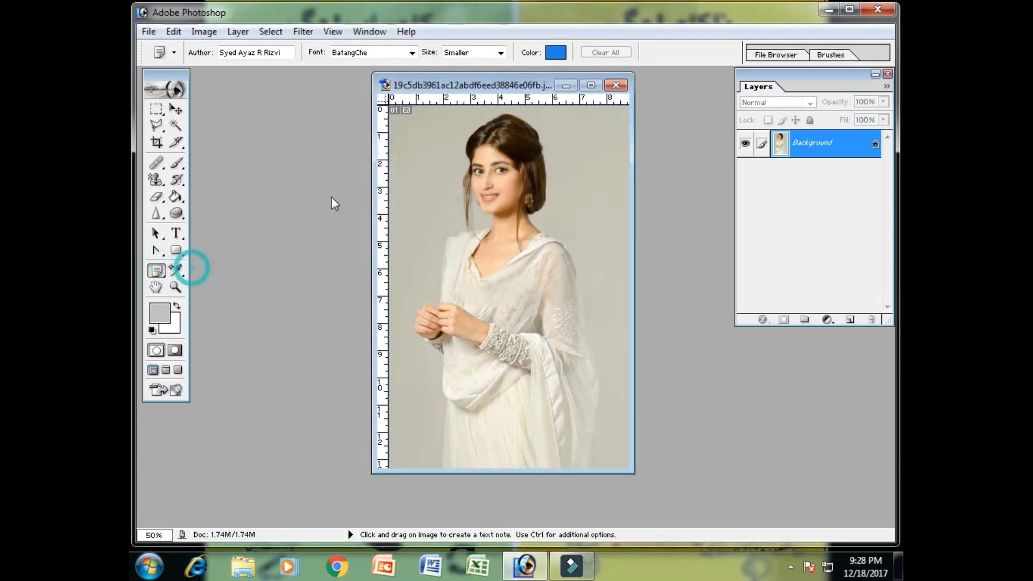
left_click_drag(404, 126, 473, 203)
left_click(473, 203)
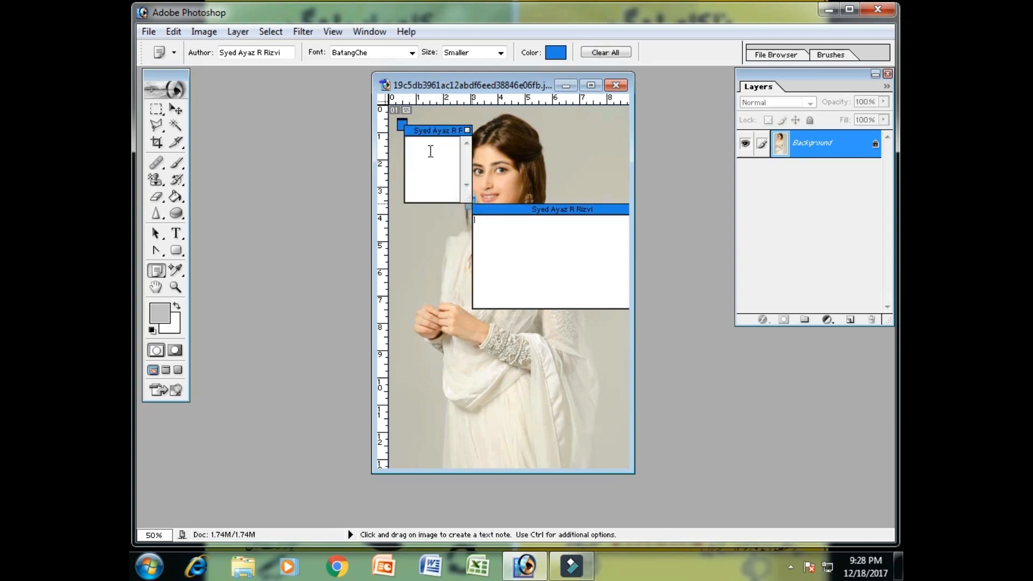
- Delete the extra notes beside the woman's chin and neck, keeping the small note in the upper-left background
right_click(469, 205)
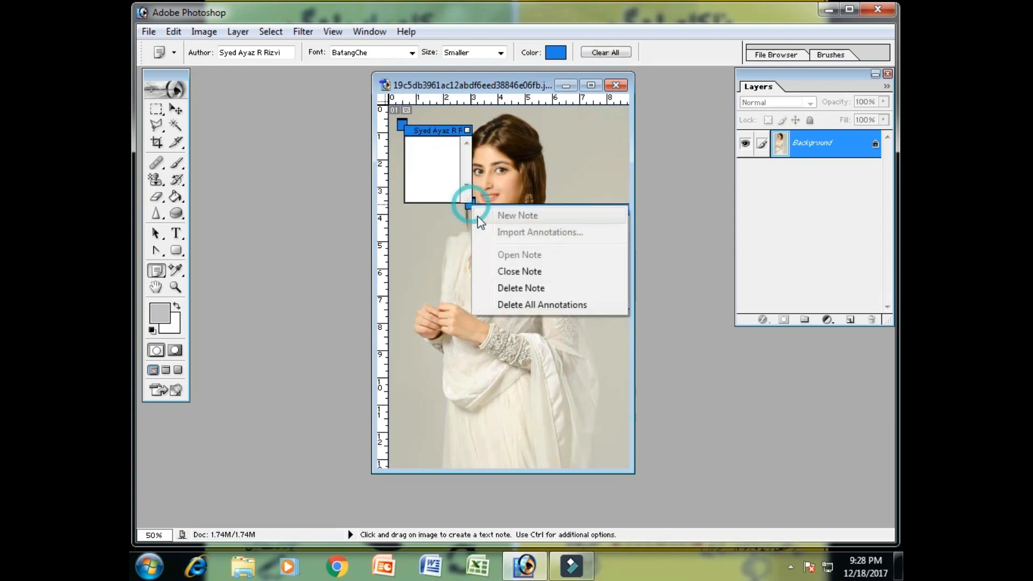
left_click(521, 287)
left_click(462, 223)
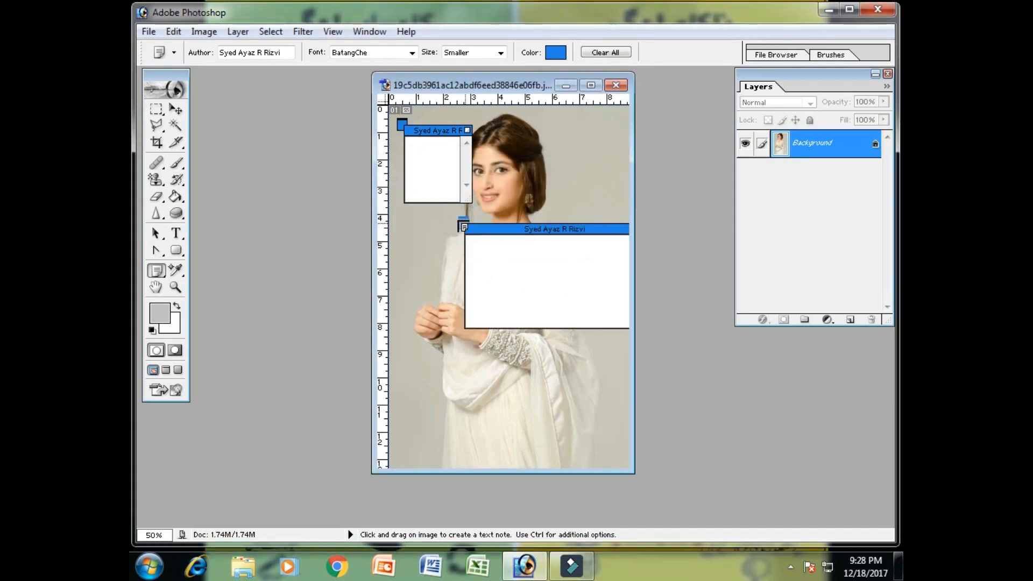
right_click(460, 220)
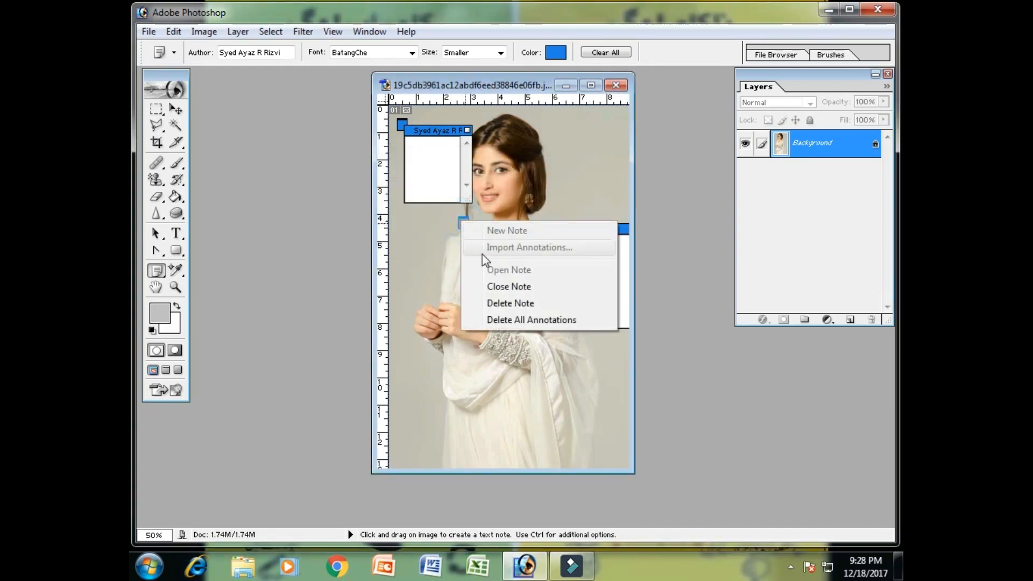
left_click(498, 304)
left_click(464, 225)
- Write "This is sample picture" in the small note
left_click(429, 131)
left_click(428, 150)
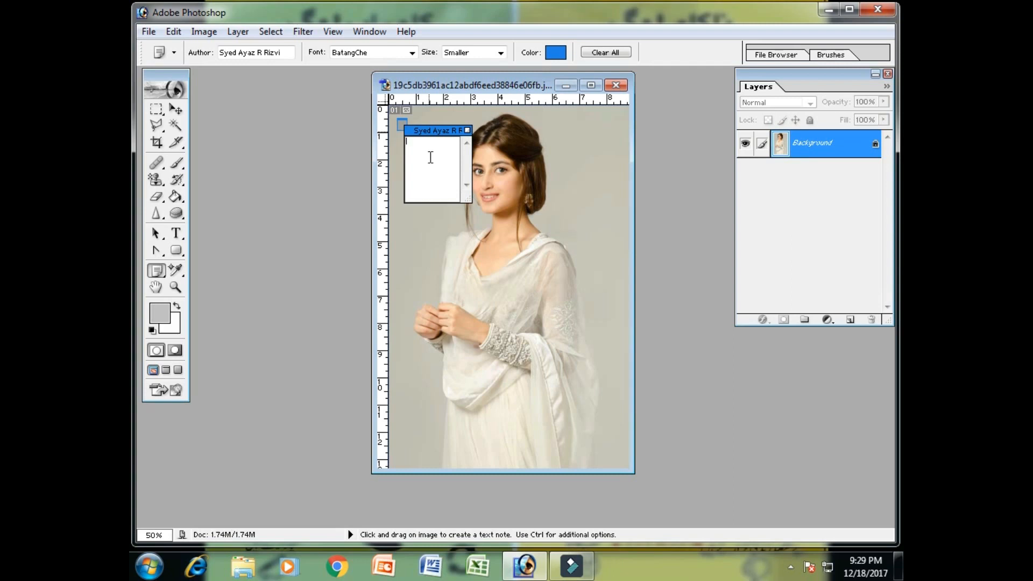
type("THs")
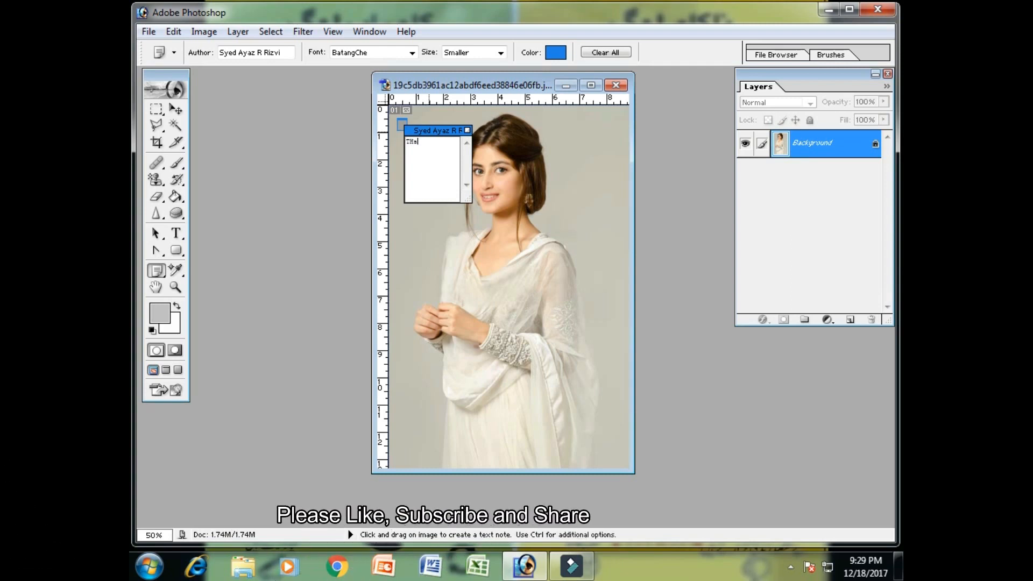
type("his is sample")
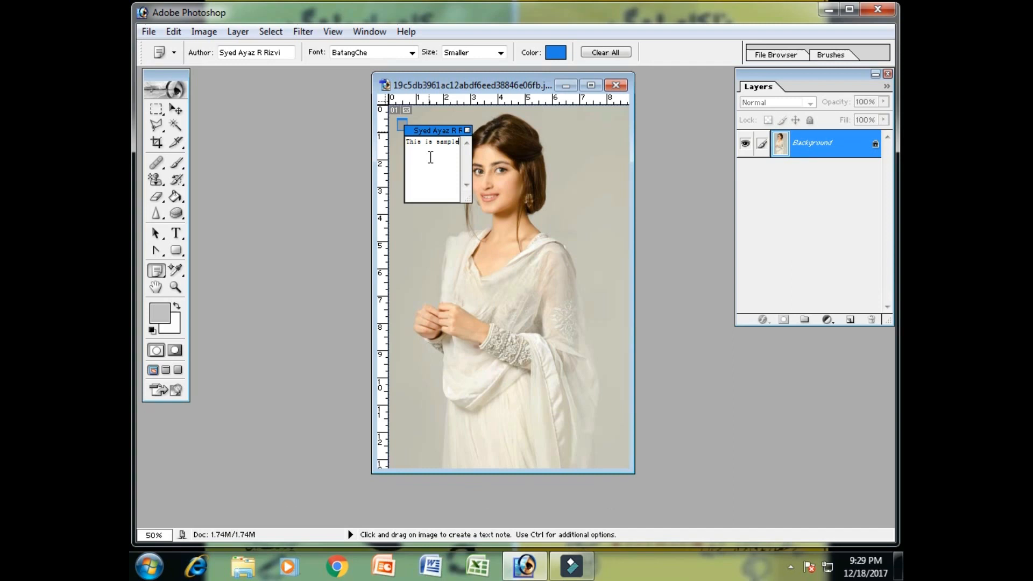
type(" picture")
- Set the note text's font to Bell MT and its size to Larger
key("ctrl+a")
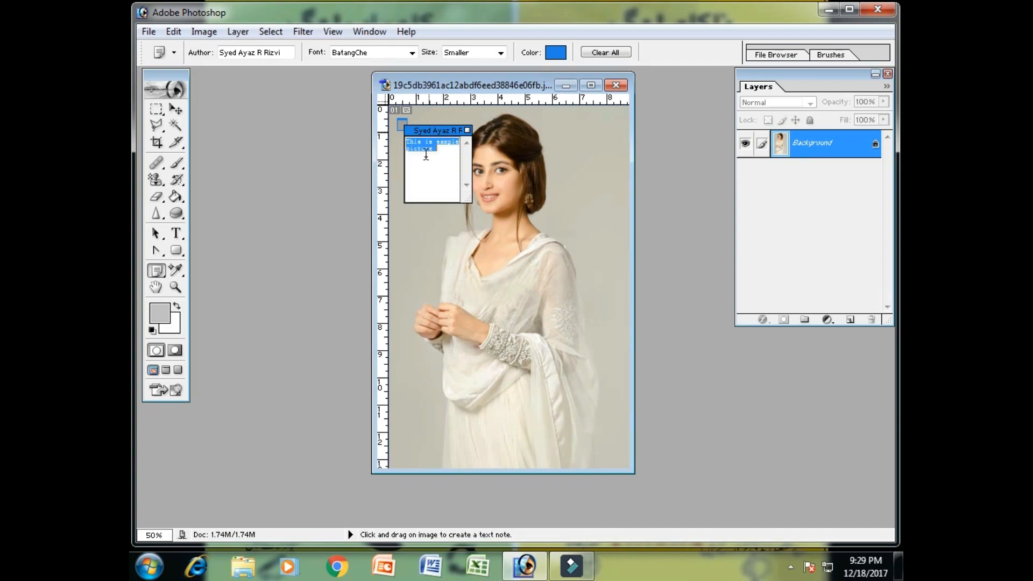
left_click(412, 52)
left_click(391, 87)
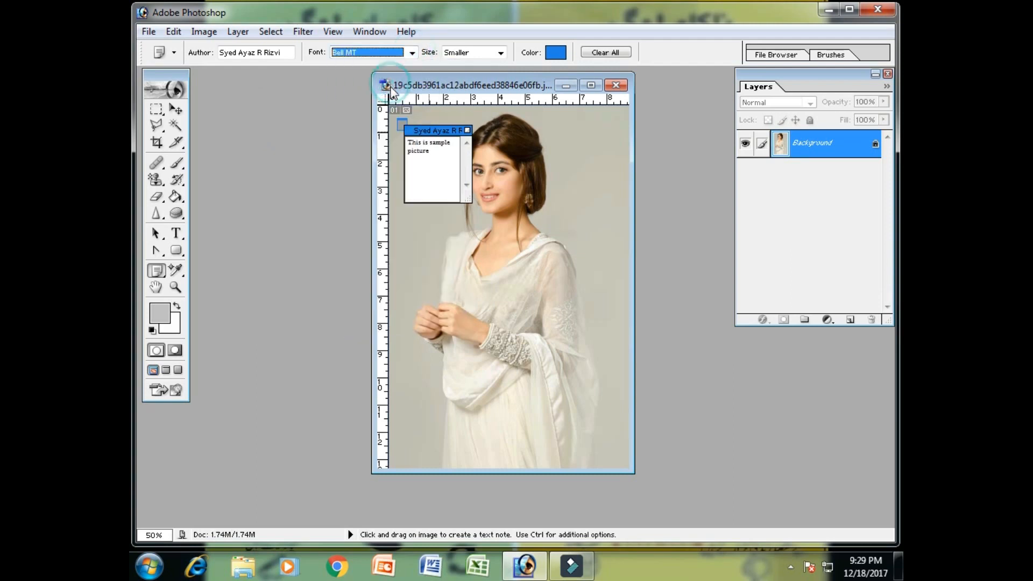
left_click(500, 53)
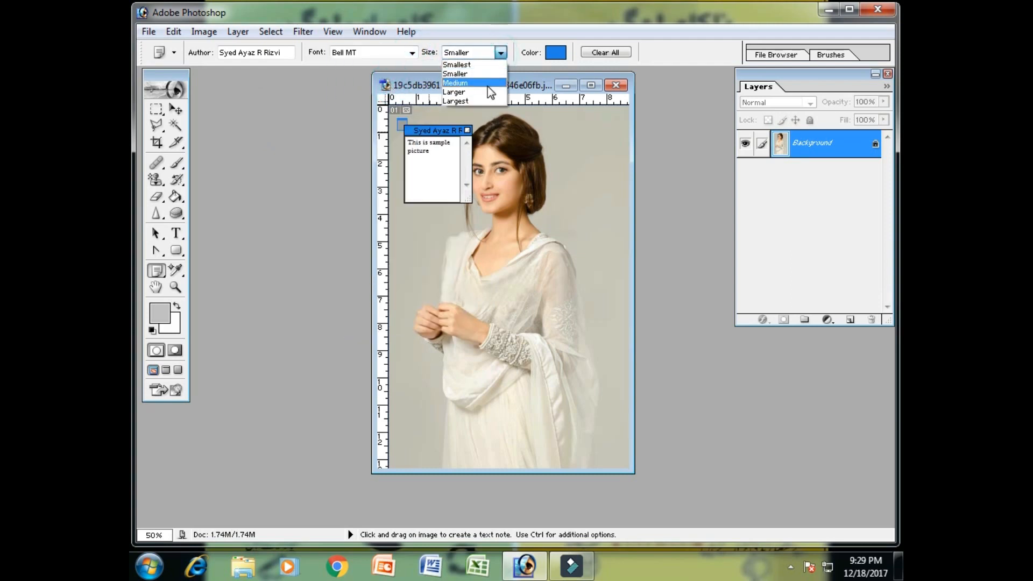
left_click(492, 93)
left_click(500, 52)
left_click(488, 92)
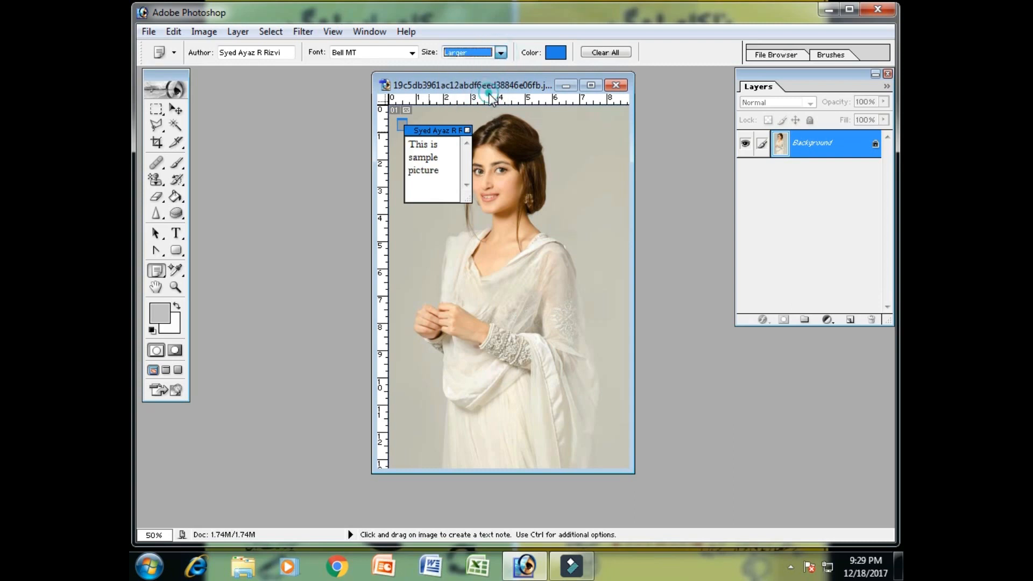
- Change the text note's annotation color to yellow-green
left_click(556, 52)
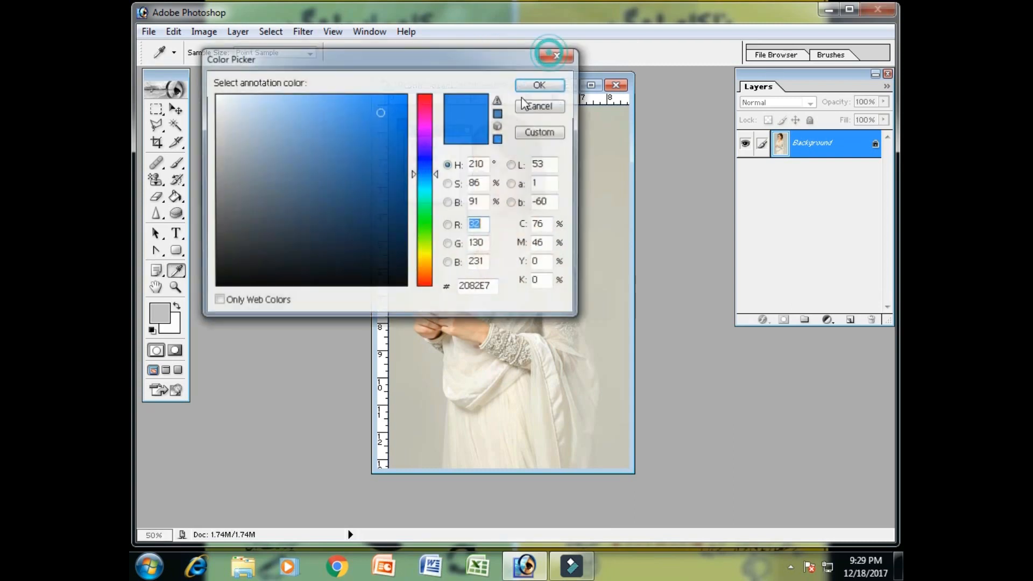
left_click(423, 251)
left_click(525, 87)
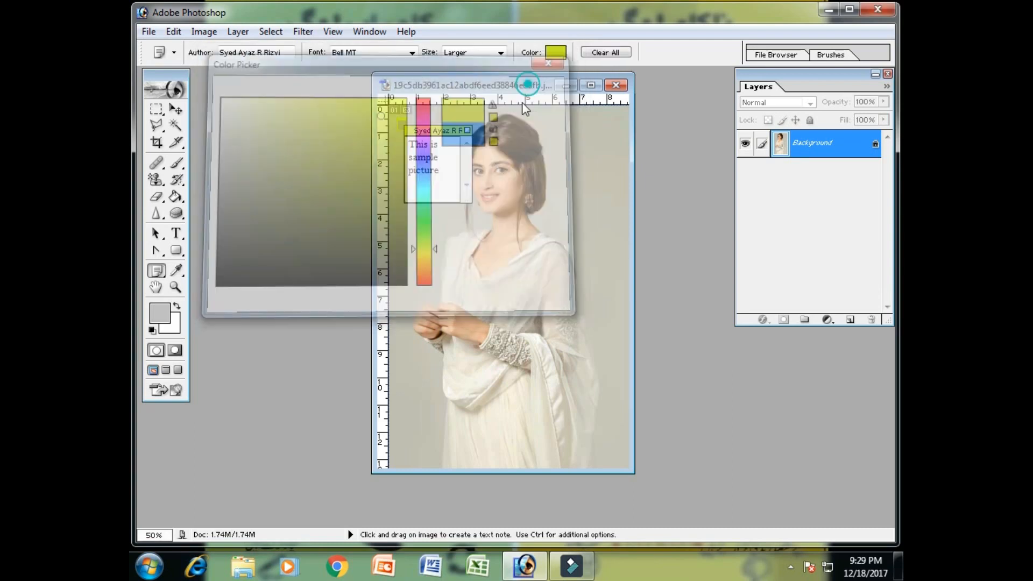
- Replace the note's author with "Adobe" and close the note to its icon
left_click(283, 54)
key("BackSpace")
key("BackSpace")
key("BackSpace")
key("BackSpace")
key("BackSpace")
key("BackSpace")
key("BackSpace")
key("BackSpace")
key("BackSpace")
key("BackSpace")
key("BackSpace")
key("BackSpace")
key("BackSpace")
key("BackSpace")
key("BackSpace")
key("BackSpace")
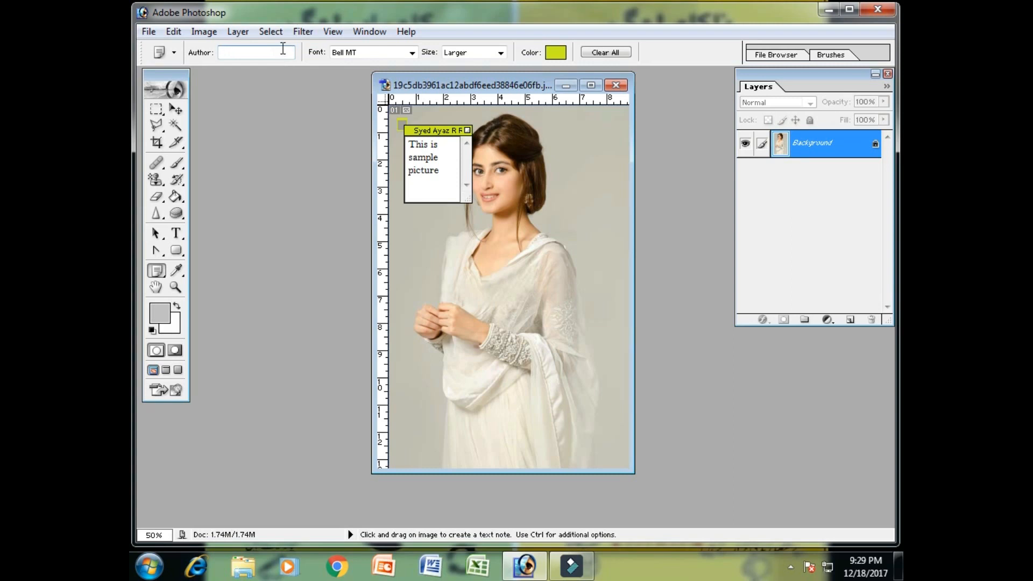
type("Adobe")
key("Return")
right_click(403, 125)
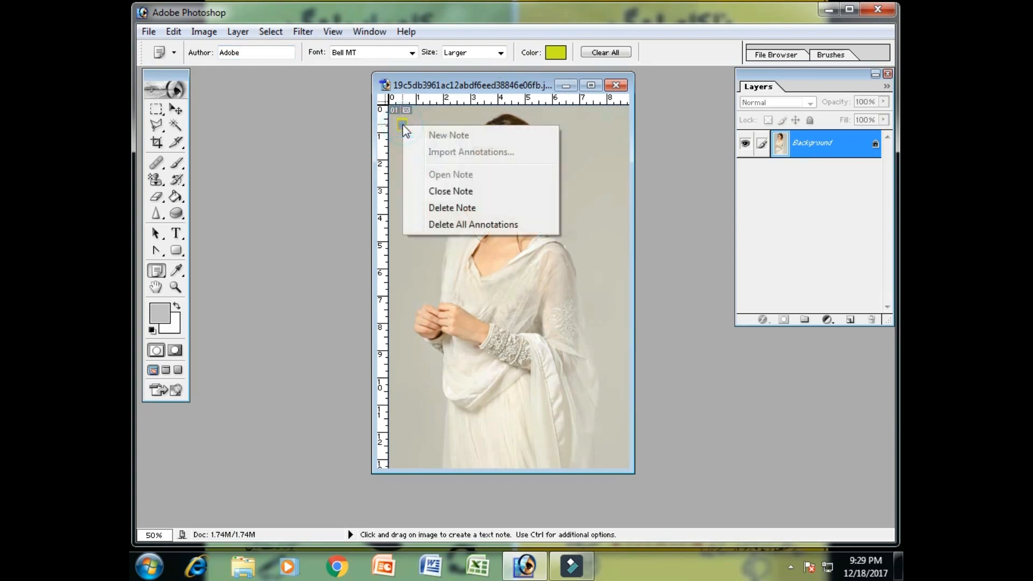
left_click(484, 194)
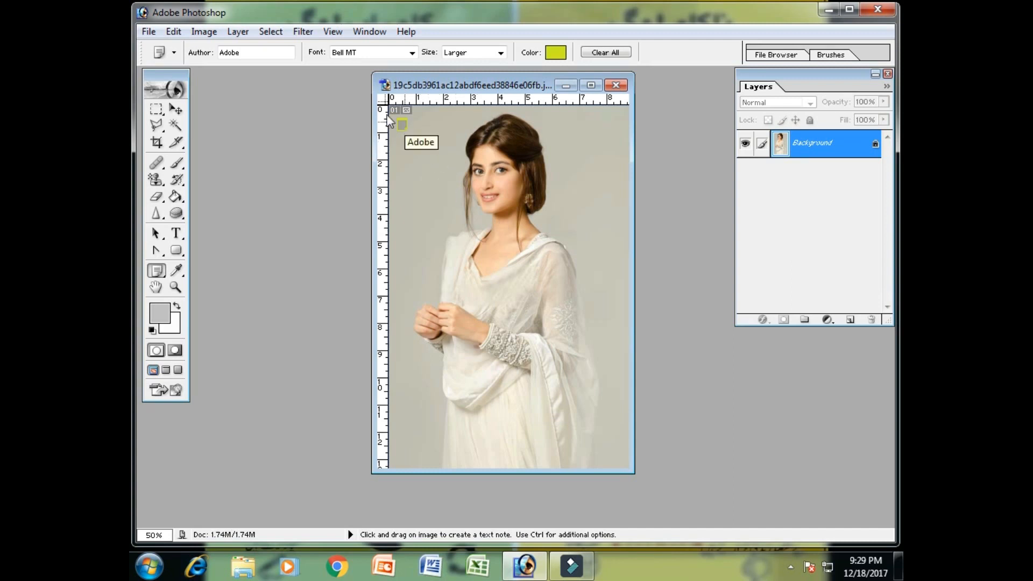
- Save the annotated photo to the desktop in Photoshop format as 2017, then close the document
left_click(149, 31)
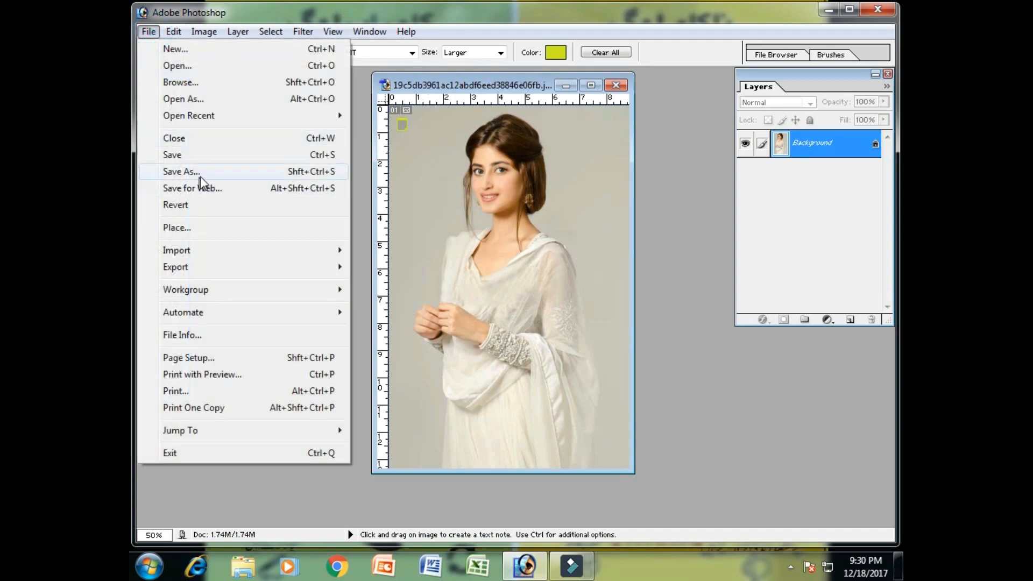
left_click(199, 171)
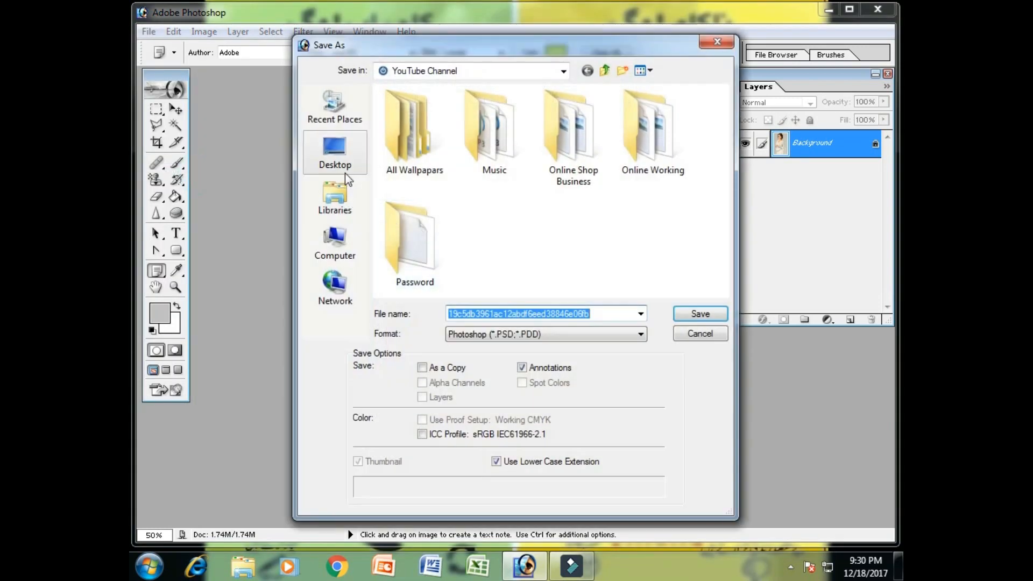
left_click(339, 159)
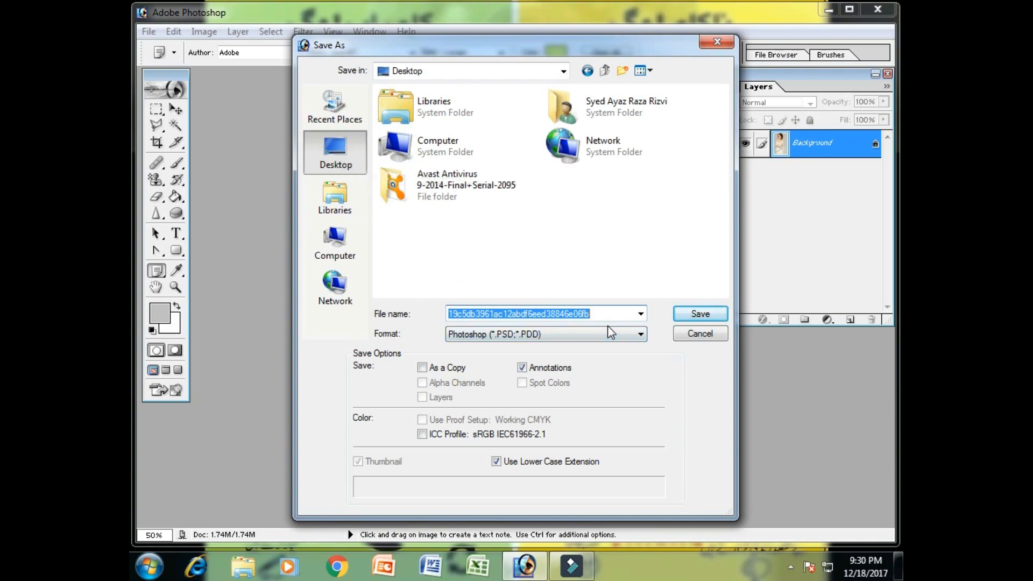
type("2017")
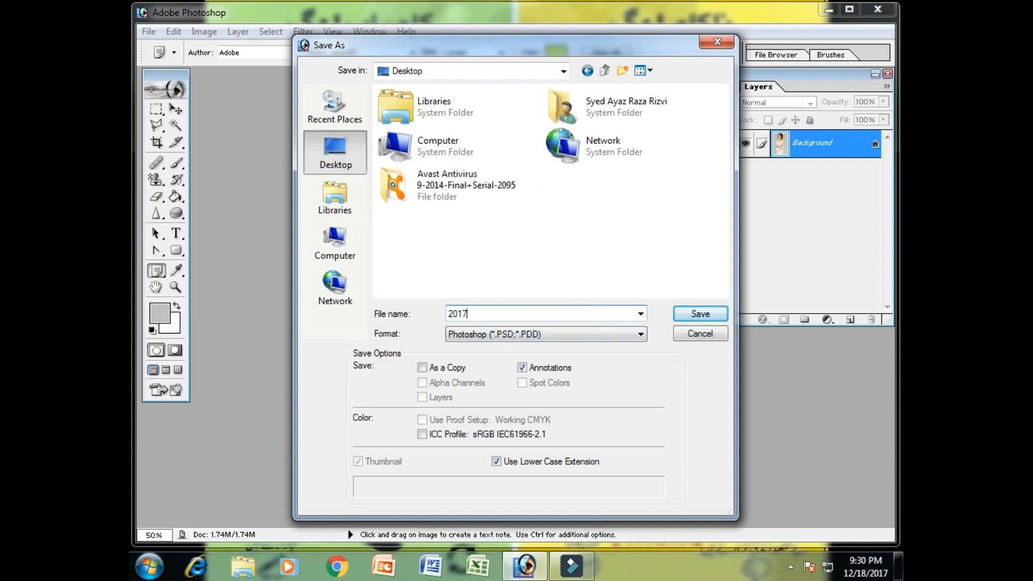
left_click(704, 311)
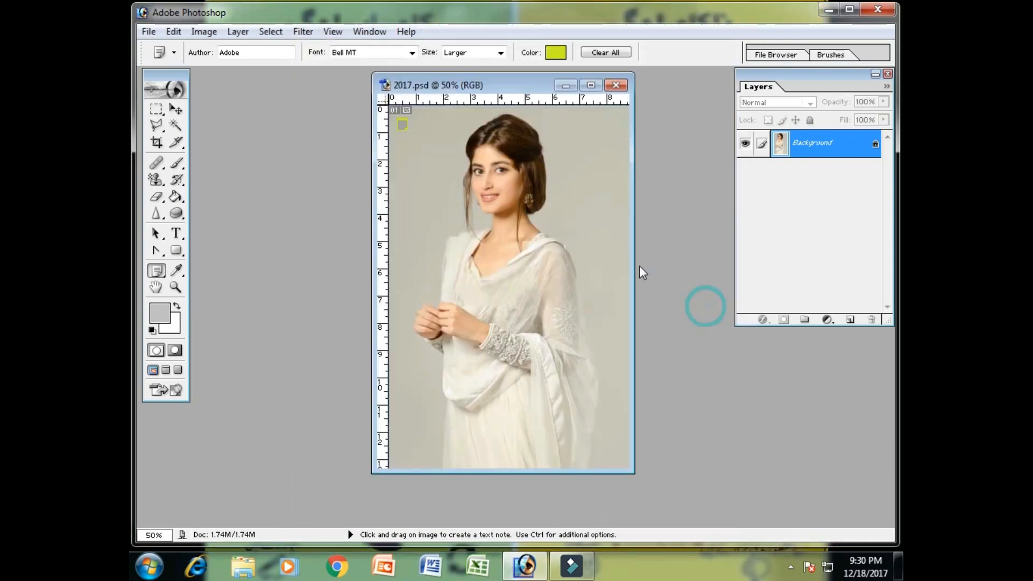
left_click(617, 85)
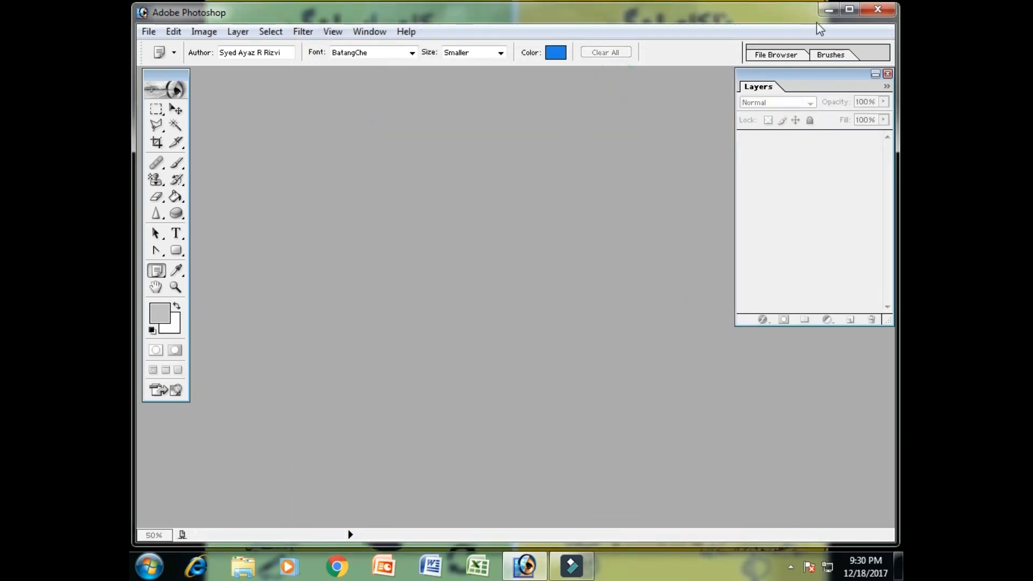
- Switch to the desktop, show its icons, reopen the 2017 file in Photoshop and center its window in the workspace
left_click(827, 10)
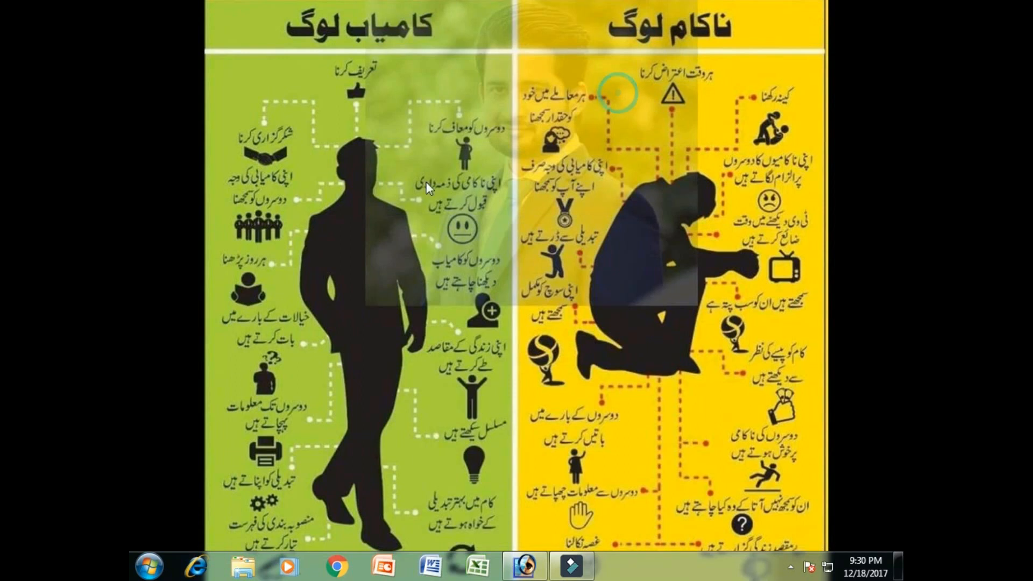
right_click(426, 107)
mouse_move(530, 118)
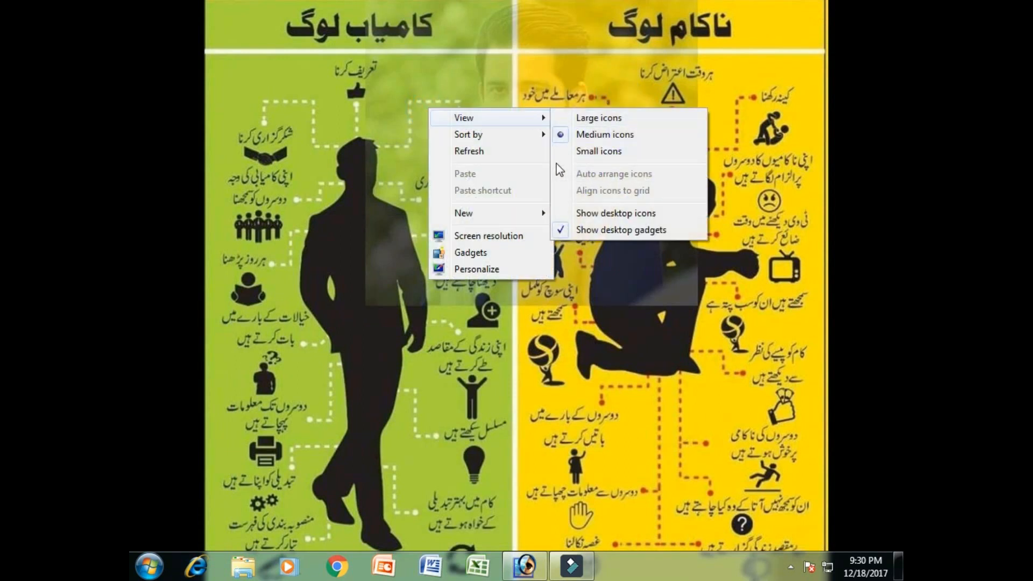
left_click(594, 212)
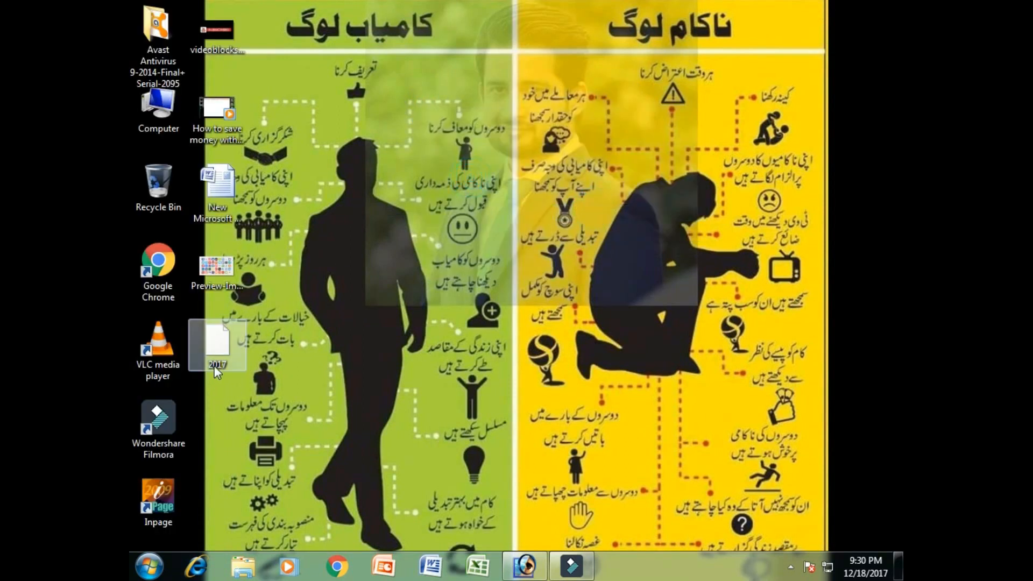
right_click(216, 344)
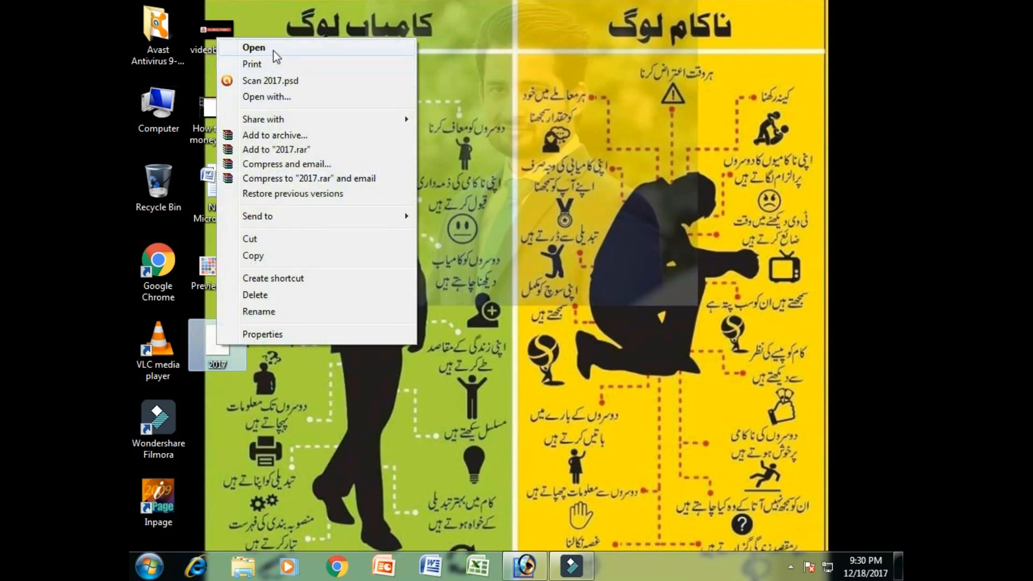
left_click(273, 49)
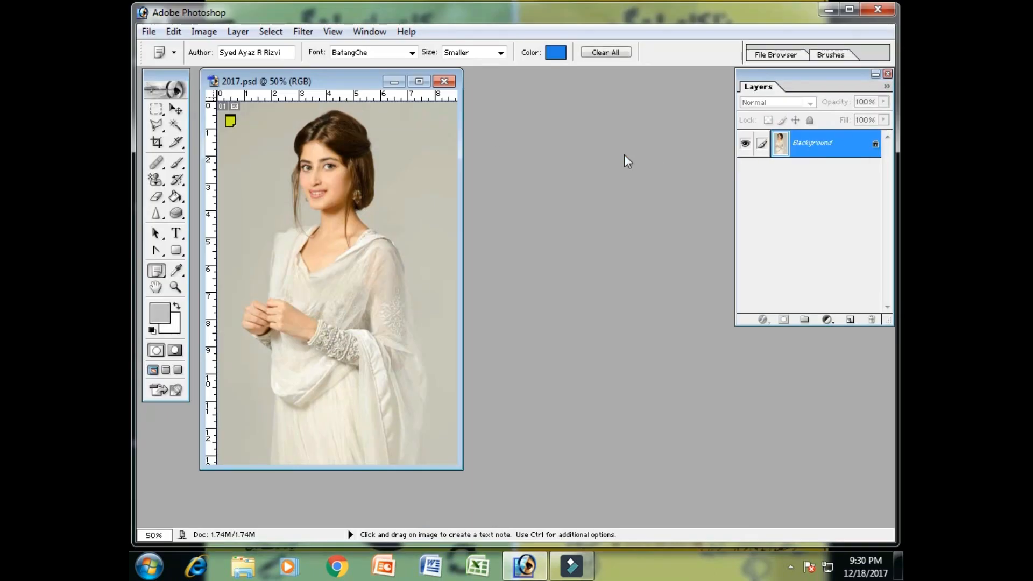
left_click_drag(321, 91, 473, 105)
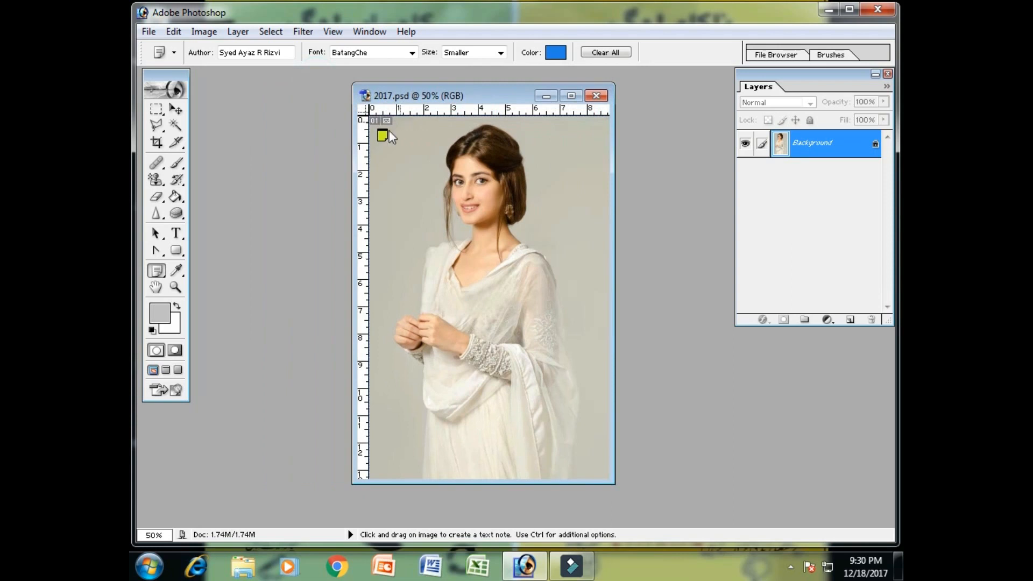
- Open the saved note in the photo's upper-left background to read it, then close the note
right_click(382, 138)
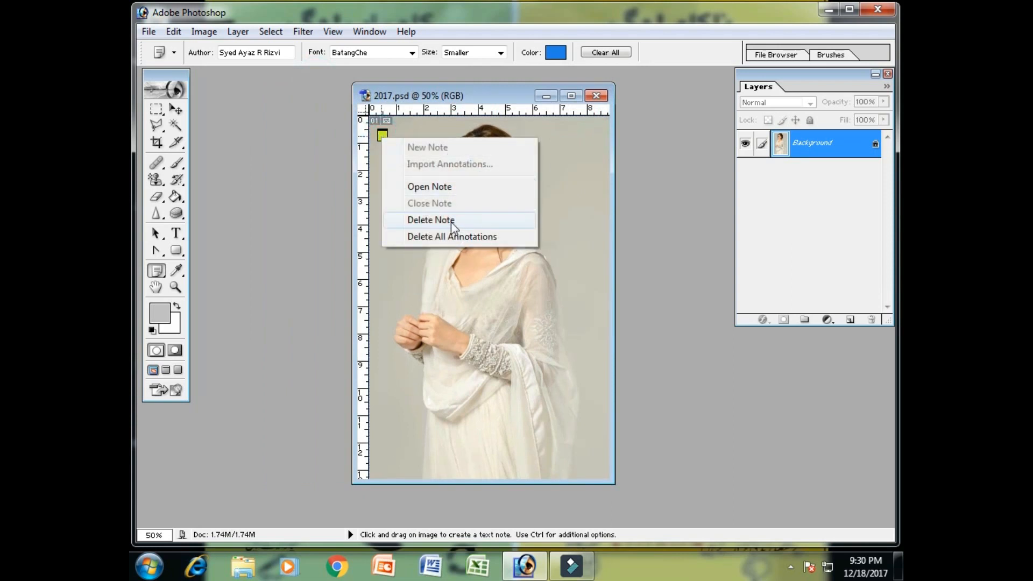
left_click(441, 188)
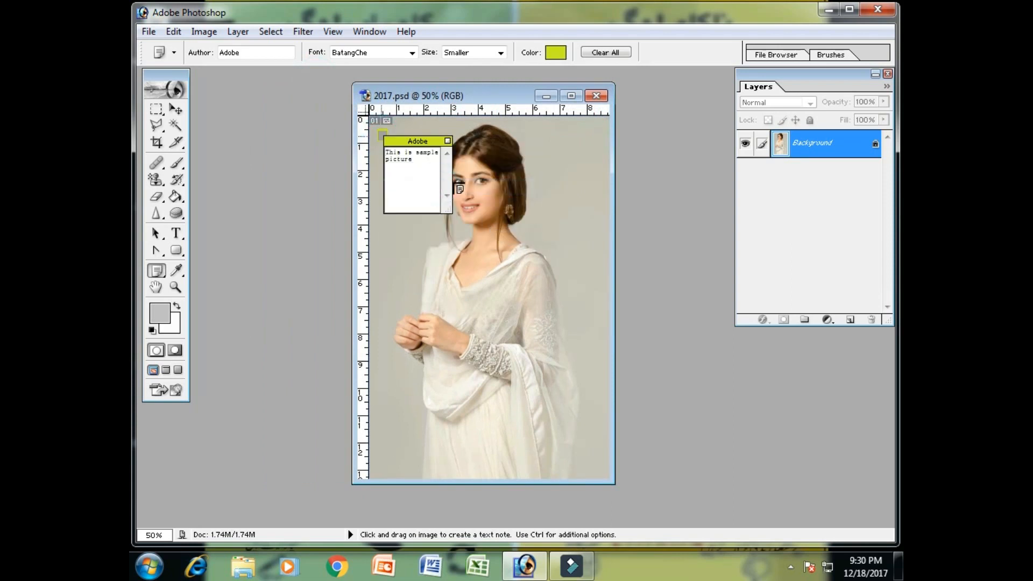
right_click(382, 141)
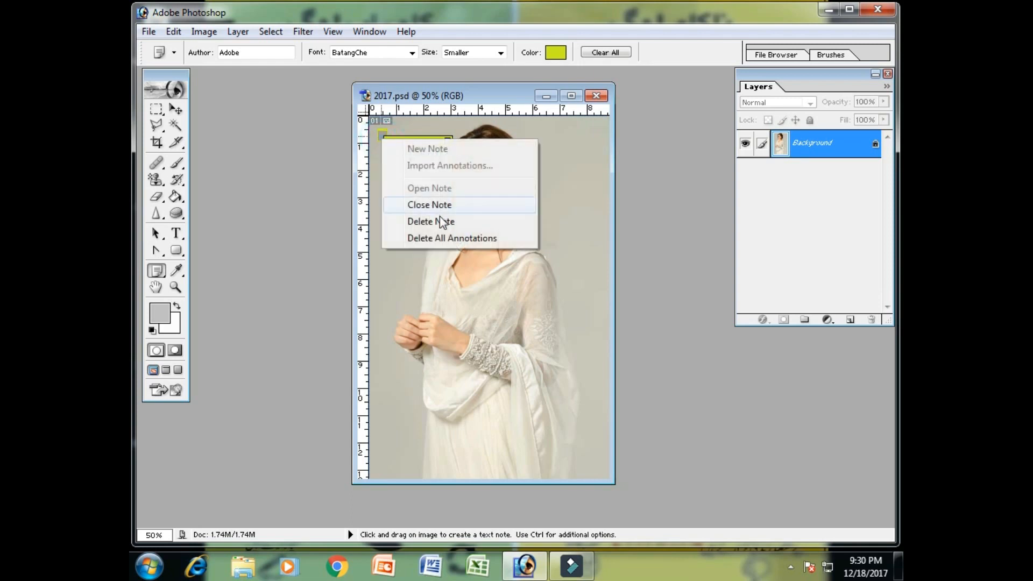
left_click(453, 205)
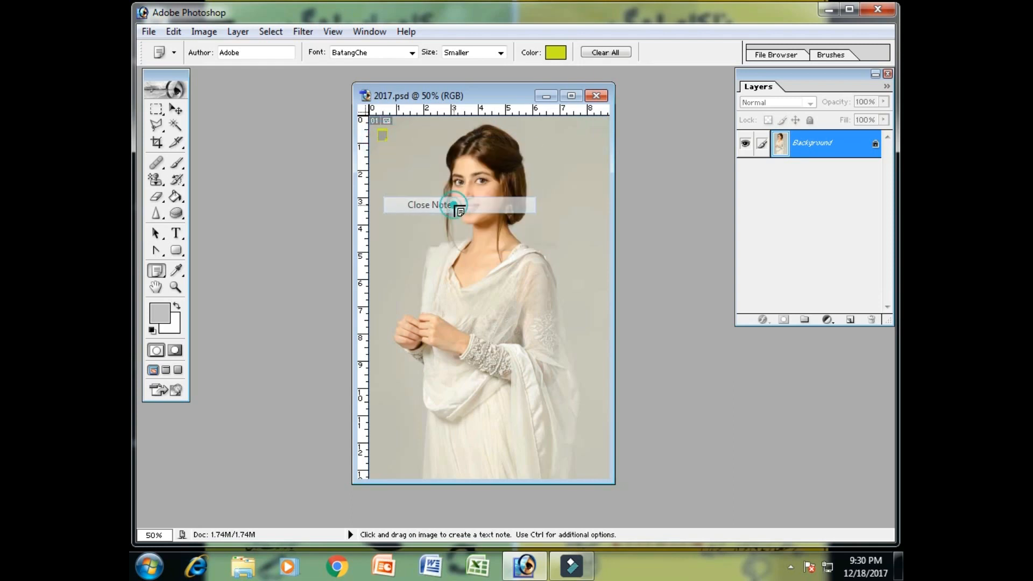
- Delete all annotations from the reopened photo using Clear All
right_click(384, 133)
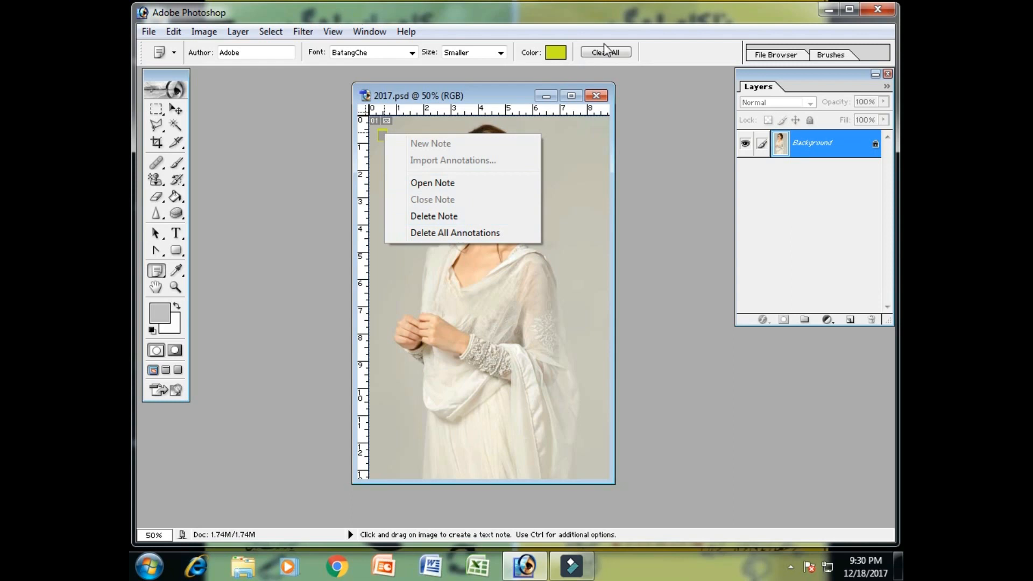
left_click(616, 54)
left_click(616, 54)
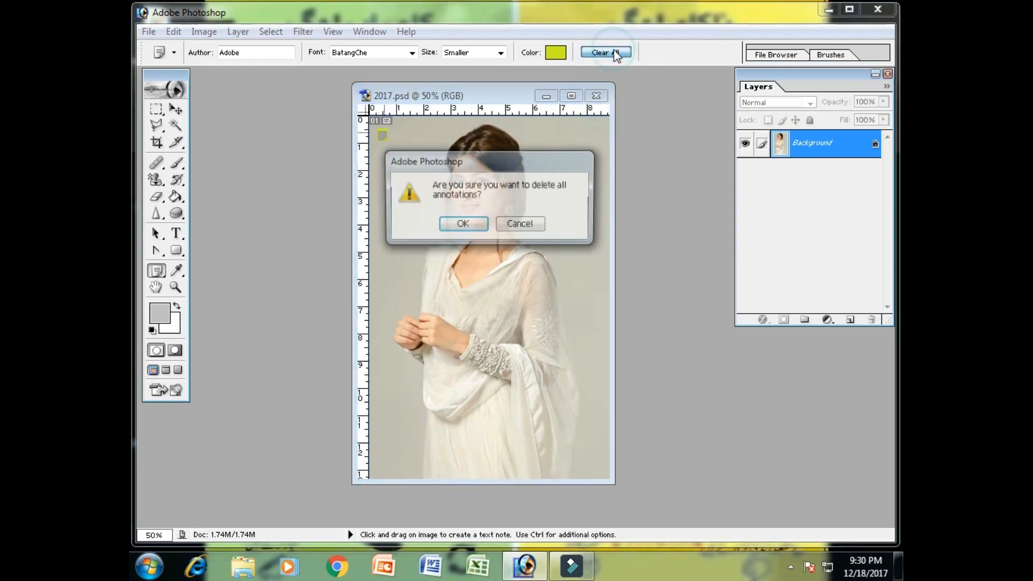
left_click(468, 225)
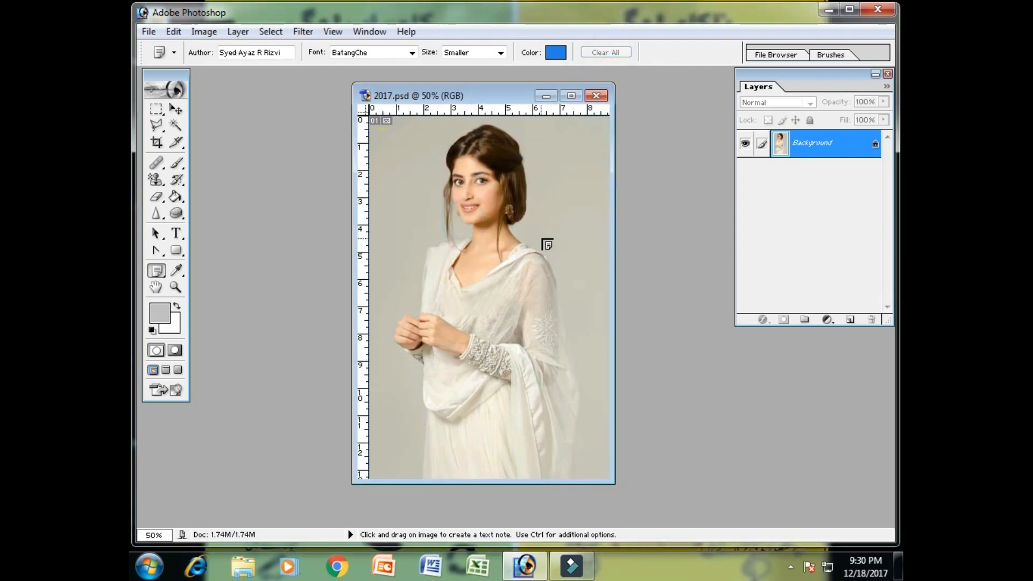
- Record an audio annotation in the photo's upper-left background with the Audio Annotation Tool
left_click(156, 271)
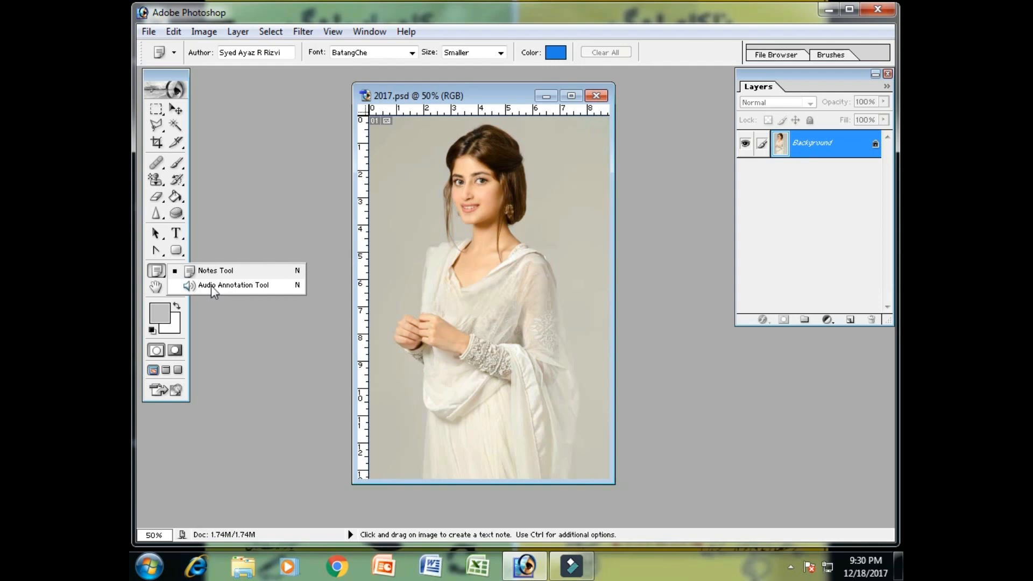
left_click(208, 288)
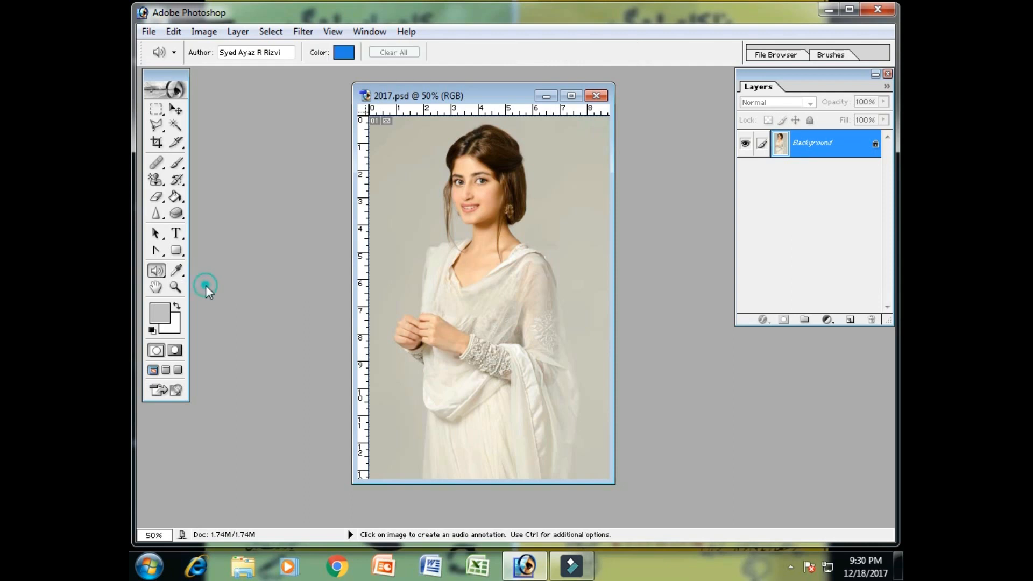
left_click(386, 147)
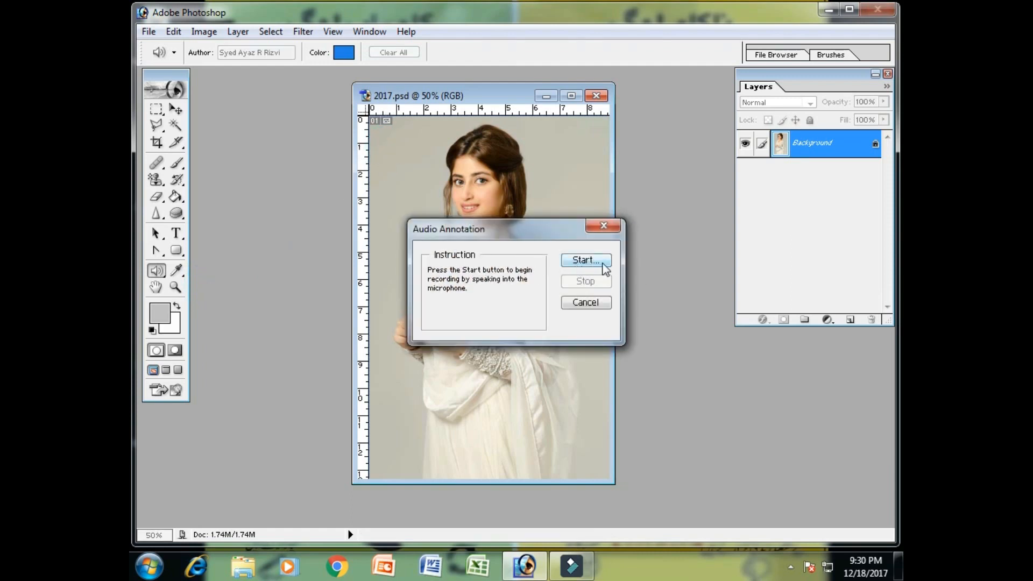
left_click(567, 261)
left_click(579, 279)
left_click(581, 261)
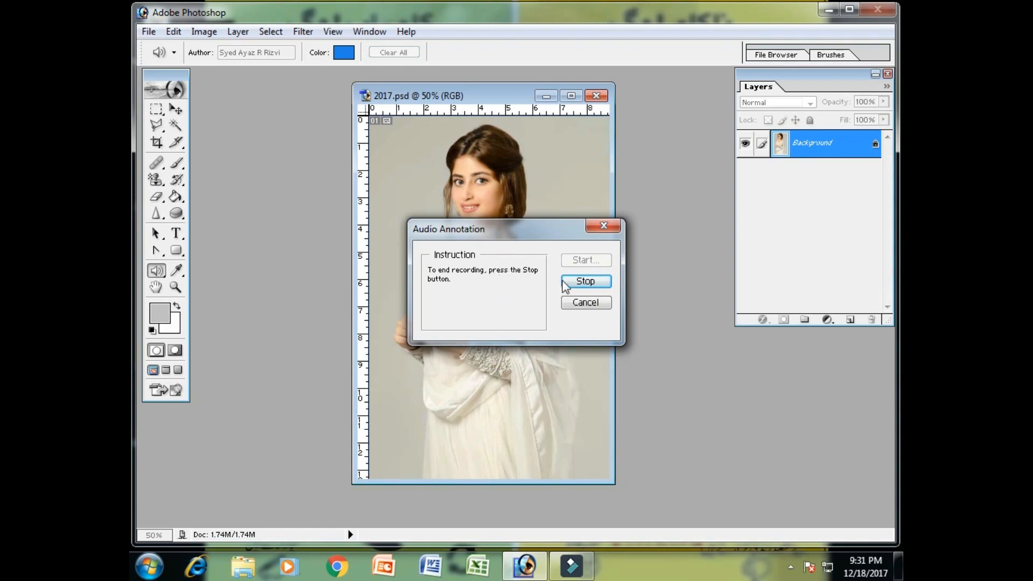
left_click(585, 281)
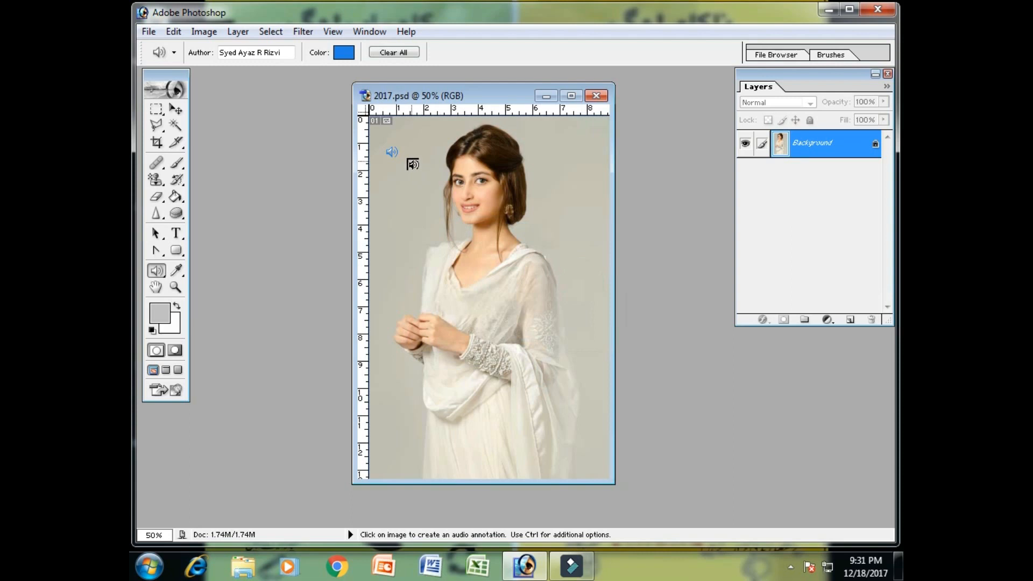
- Close 2017.psd with its changes saved, then reopen it from the desktop and reposition its window
left_click(596, 96)
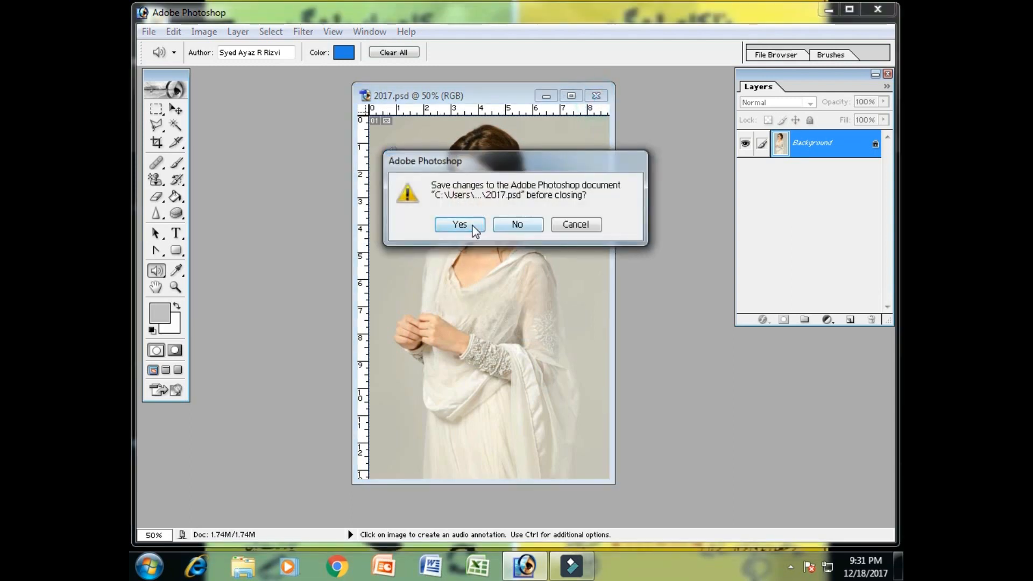
left_click(471, 224)
left_click(828, 10)
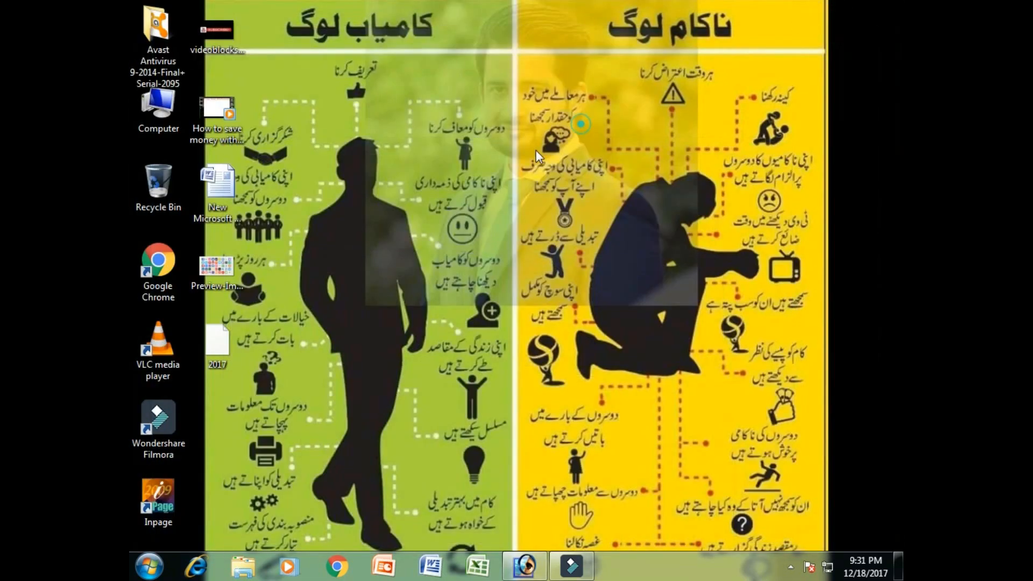
right_click(223, 340)
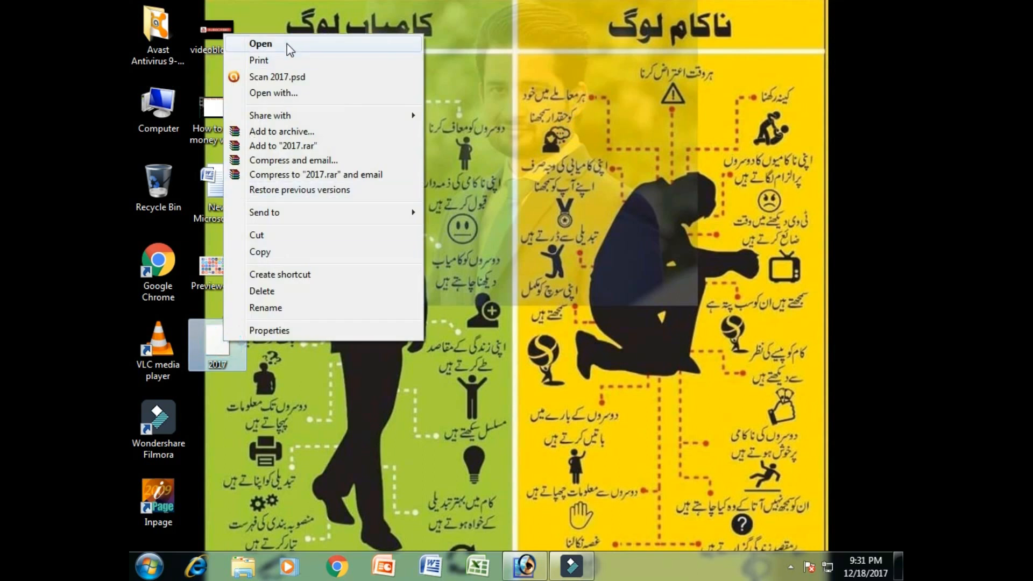
left_click(286, 43)
left_click_drag(344, 92, 464, 101)
- Play back the audio annotation in the photo's upper-left background
left_click(354, 146)
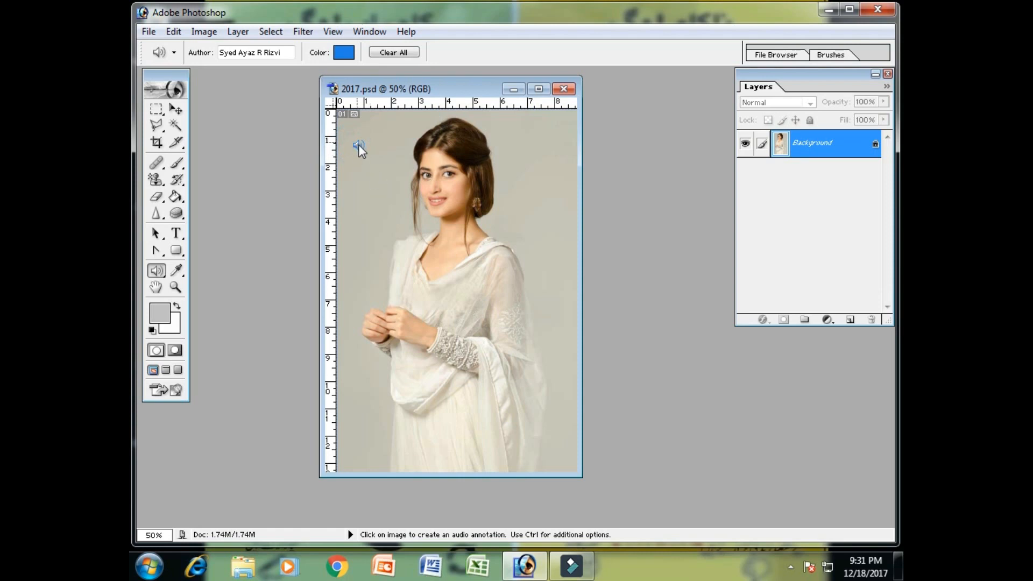
left_click(358, 145)
left_click(358, 147)
left_click(359, 146)
left_click(357, 145)
- Clear the audio annotation from the photo by deleting all annotations
left_click(393, 52)
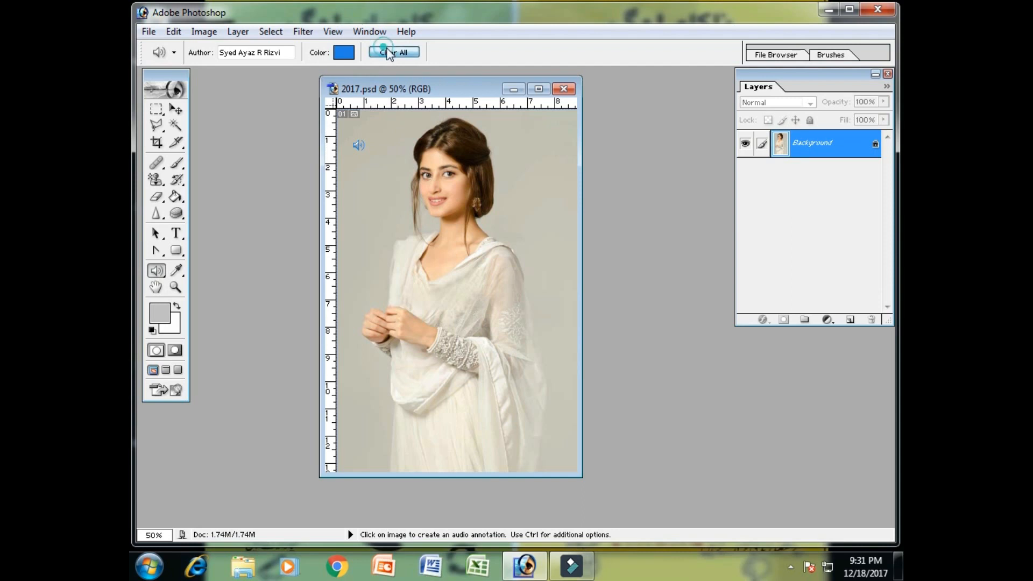
left_click(462, 224)
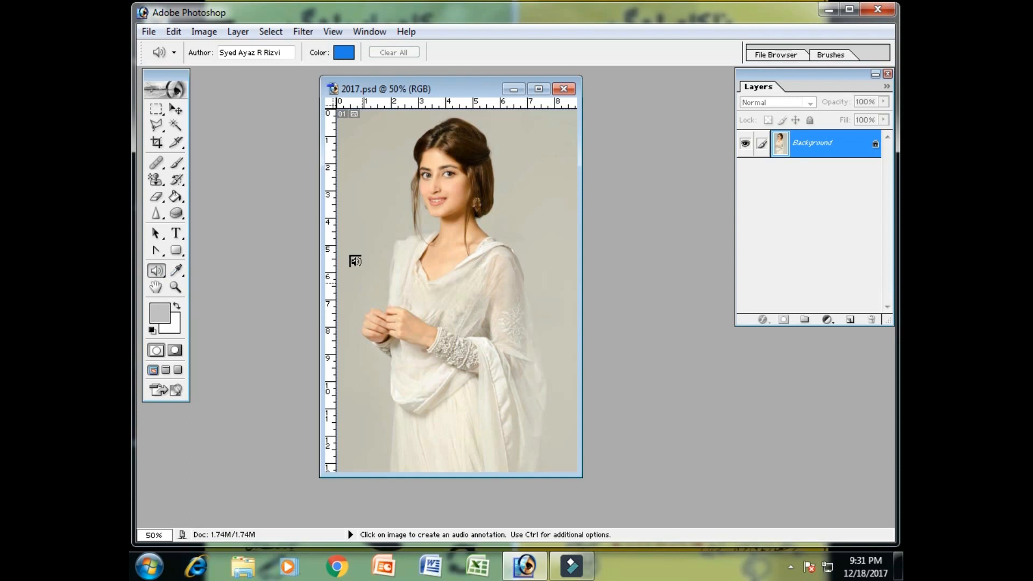
left_click(147, 35)
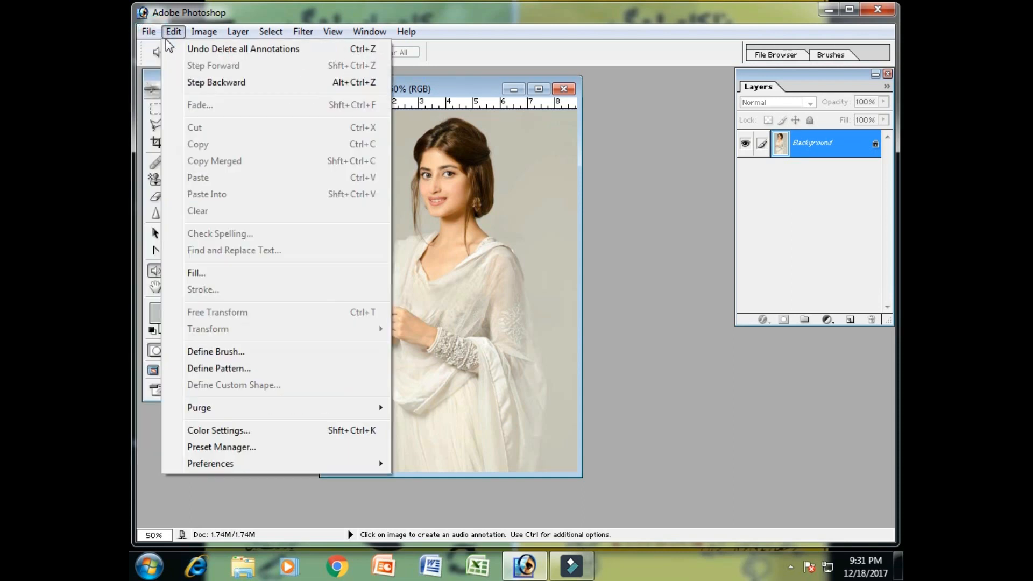
left_click(480, 92)
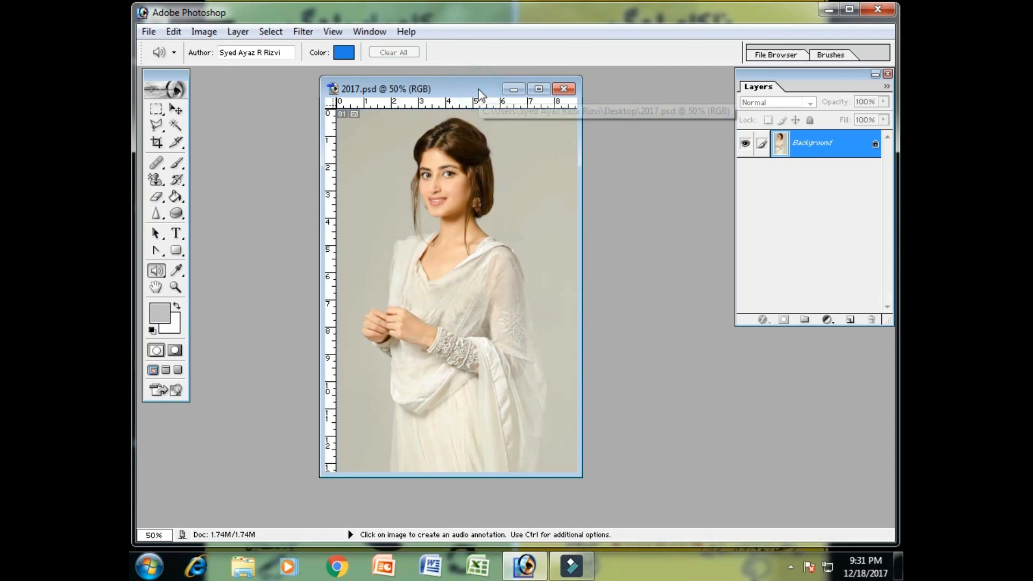